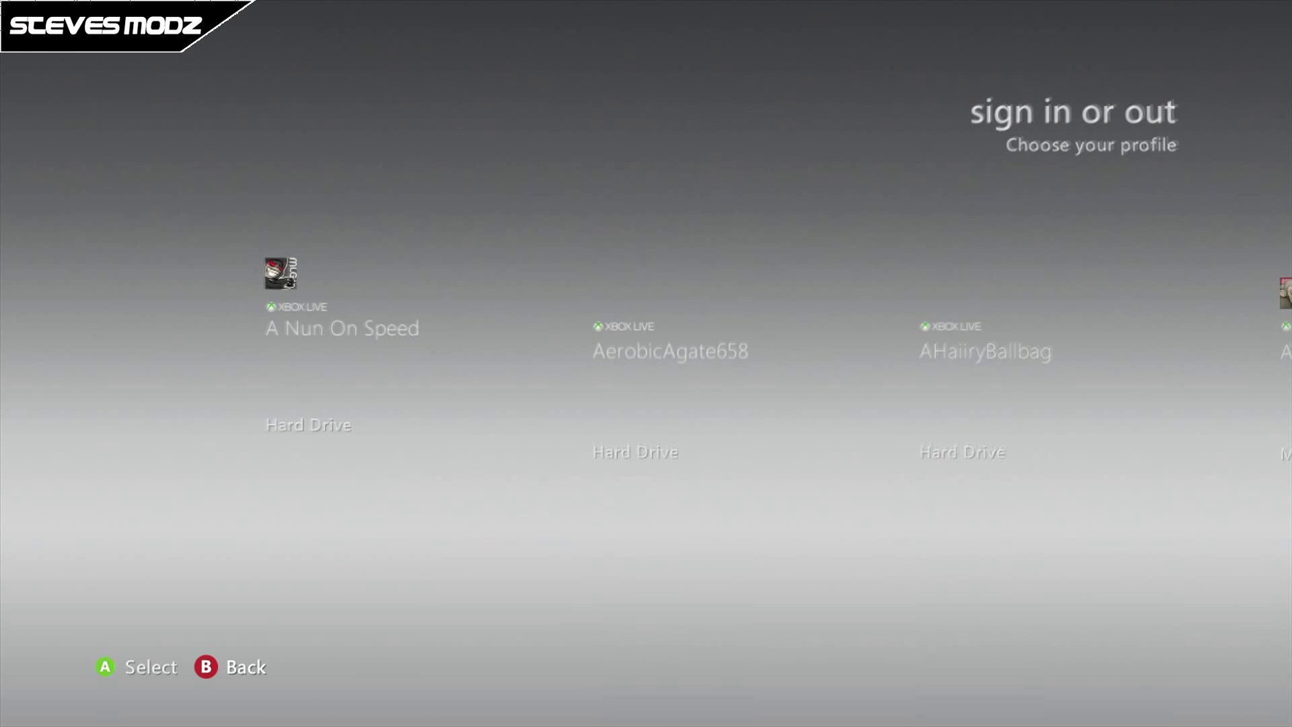
Choose Skip Sign-In at the profile chooser to reach the Home tab unsigned
{"action": "key", "text": "Right"}
{"action": "key", "text": "Right"}
{"action": "key", "text": "Right"}
{"action": "key", "text": "Right"}
{"action": "key", "text": "Right"}
{"action": "key", "text": "Right"}
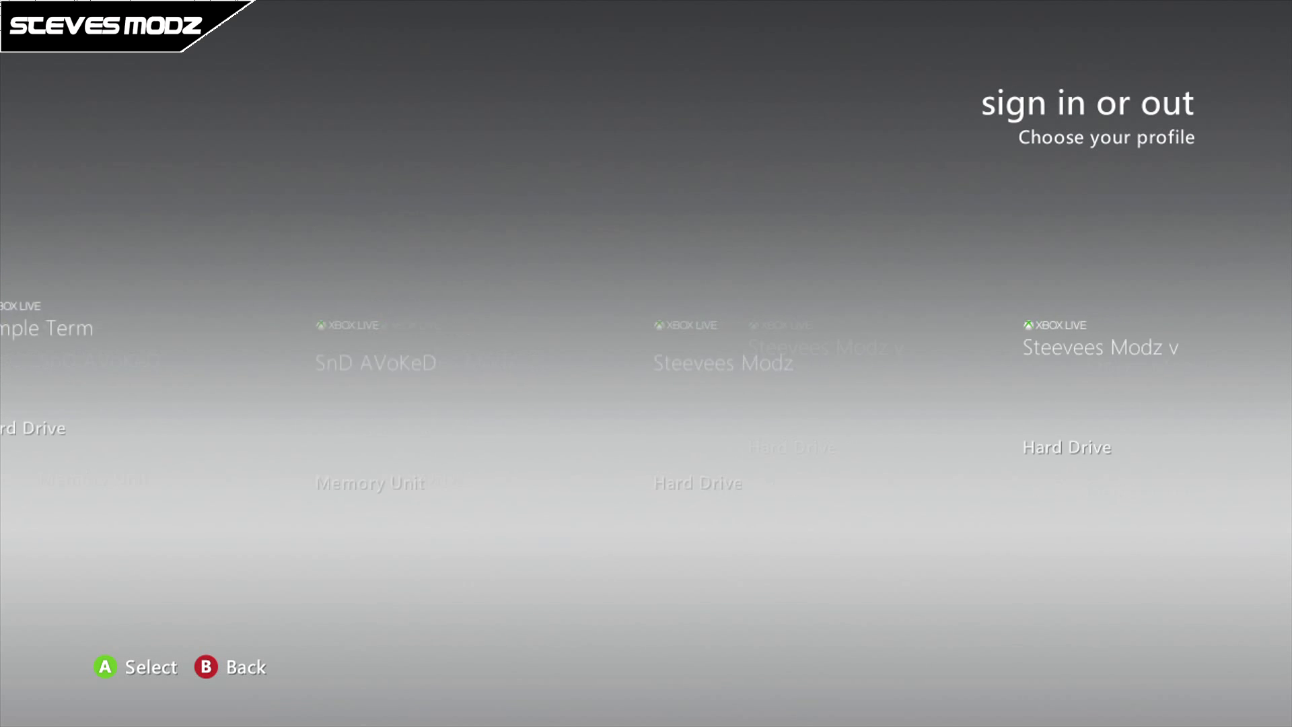
{"action": "key", "text": "Return"}
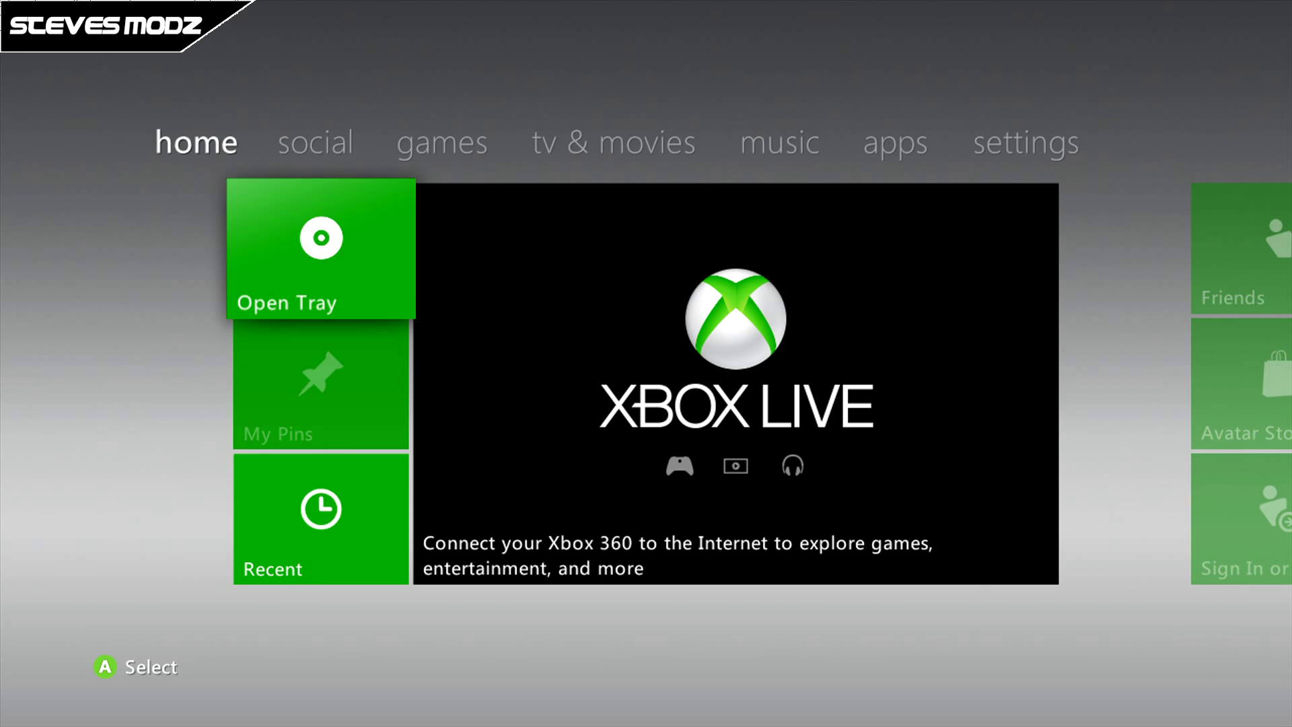
Browse the My Games library through to XeXMenu 1.2
{"action": "key", "text": "Right"}
{"action": "key", "text": "Right"}
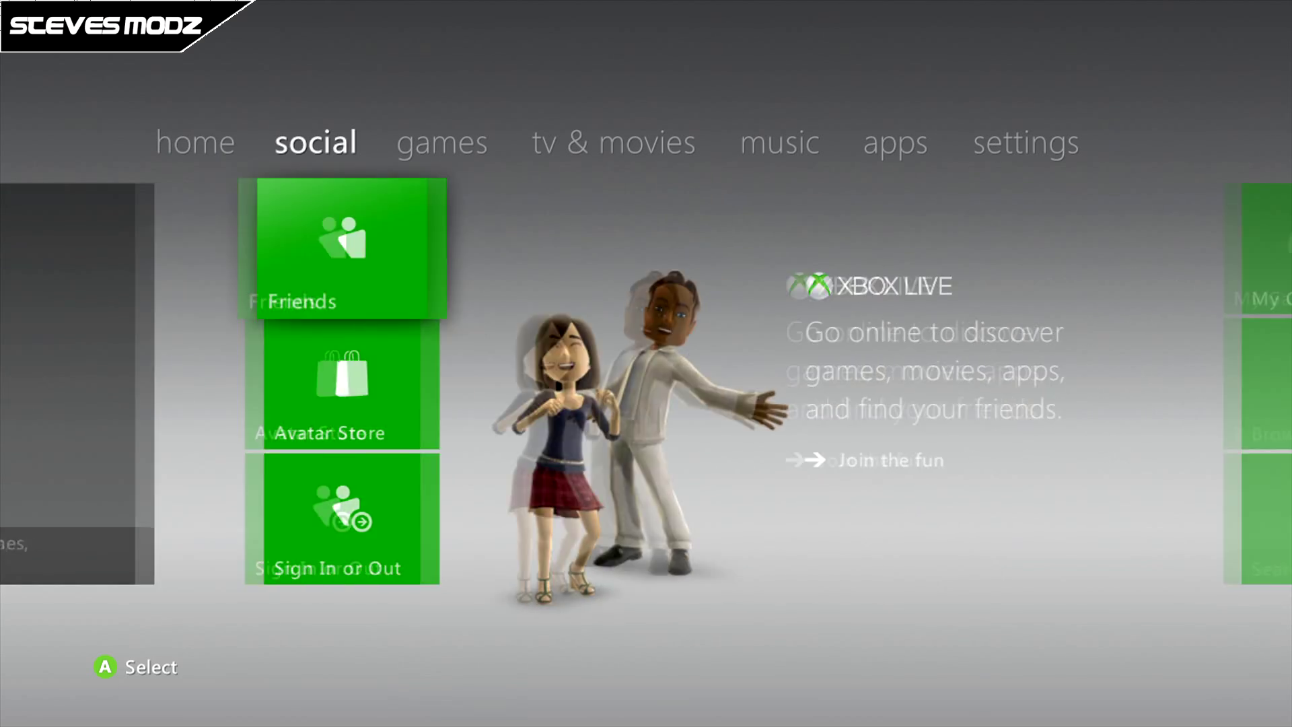
{"action": "key", "text": "Return"}
{"action": "key", "text": "Right"}
{"action": "key", "text": "Right"}
{"action": "key", "text": "Right"}
{"action": "key", "text": "Right"}
{"action": "key", "text": "Right"}
{"action": "key", "text": "Right"}
{"action": "key", "text": "Right"}
{"action": "key", "text": "Right"}
{"action": "key", "text": "Right"}
{"action": "key", "text": "Right"}
{"action": "key", "text": "Right"}
{"action": "key", "text": "Right"}
{"action": "key", "text": "Right"}
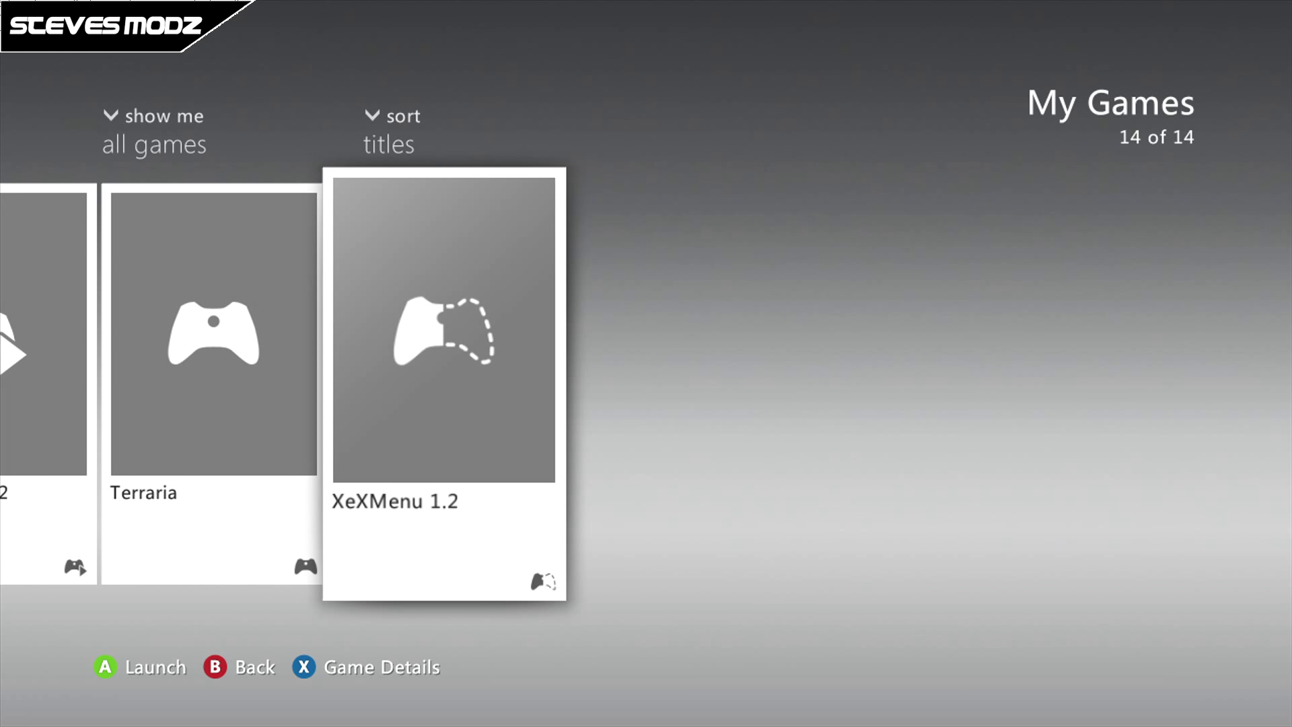
Leave My Games and open the System Settings list from the settings section
{"action": "key", "text": "Escape"}
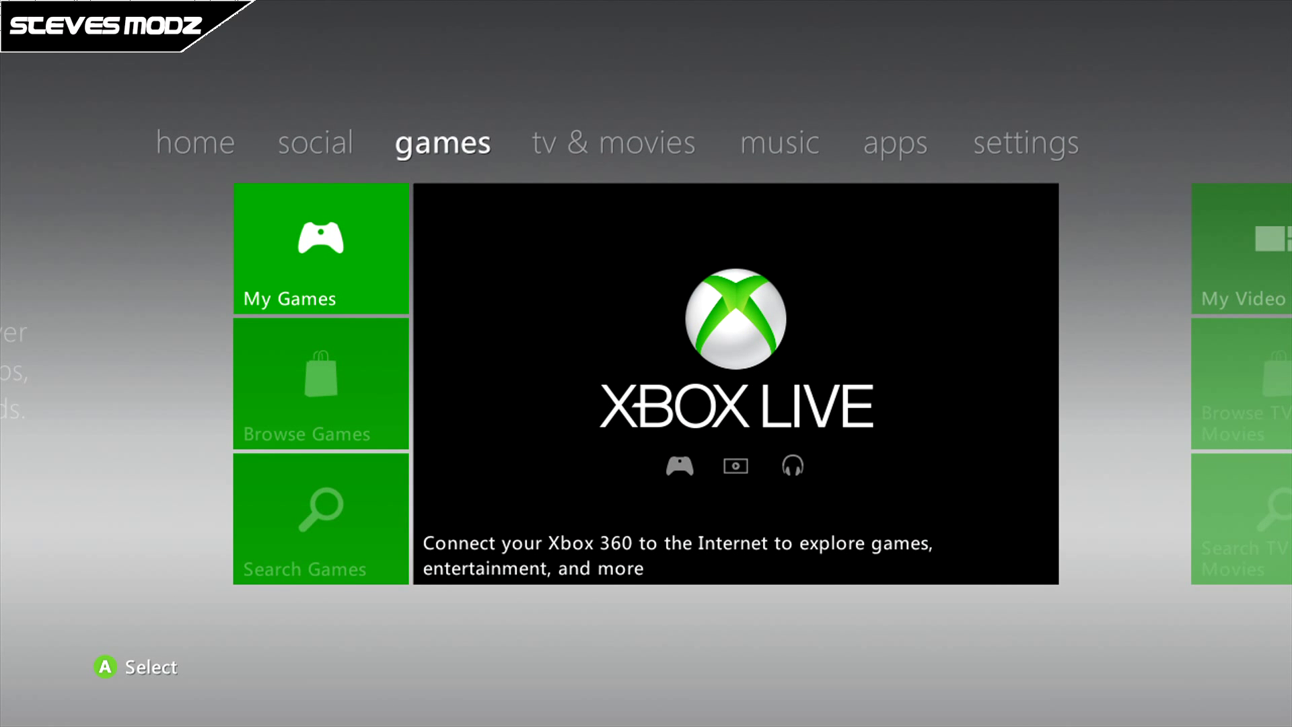
{"action": "key", "text": "Right"}
{"action": "key", "text": "Right"}
{"action": "key", "text": "Right"}
{"action": "key", "text": "Right"}
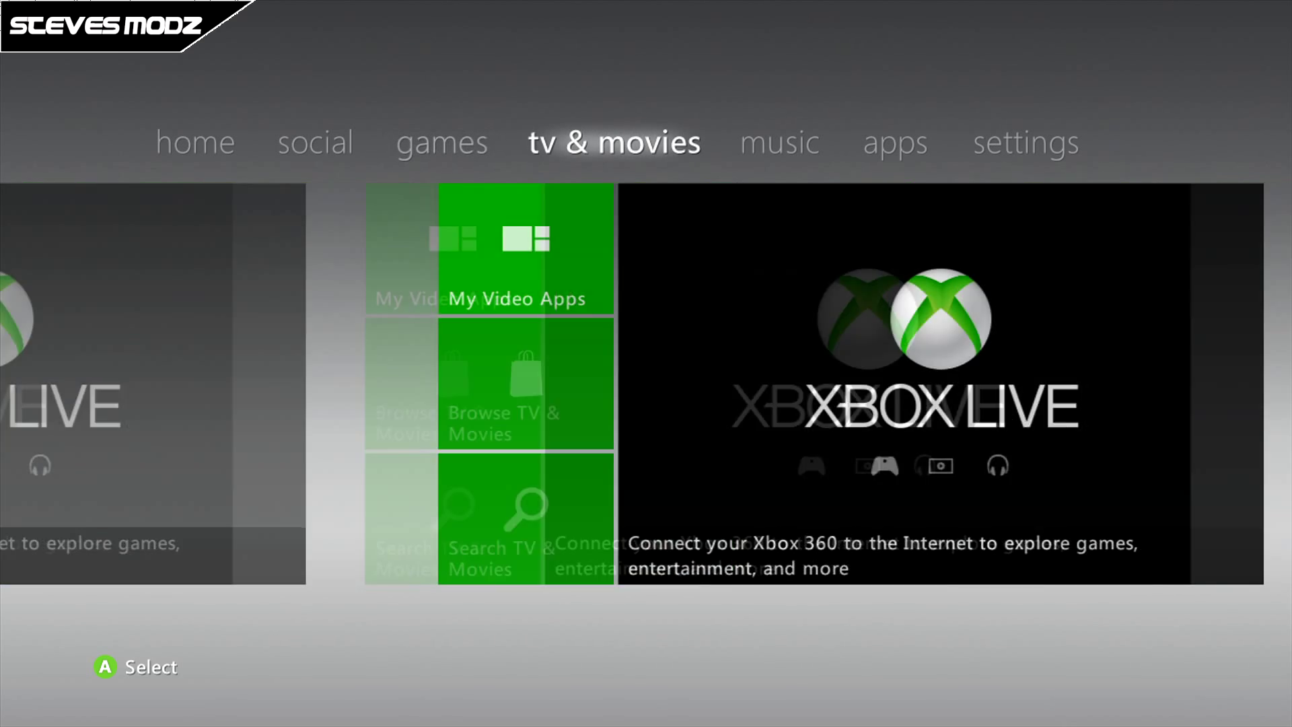
{"action": "key", "text": "Return"}
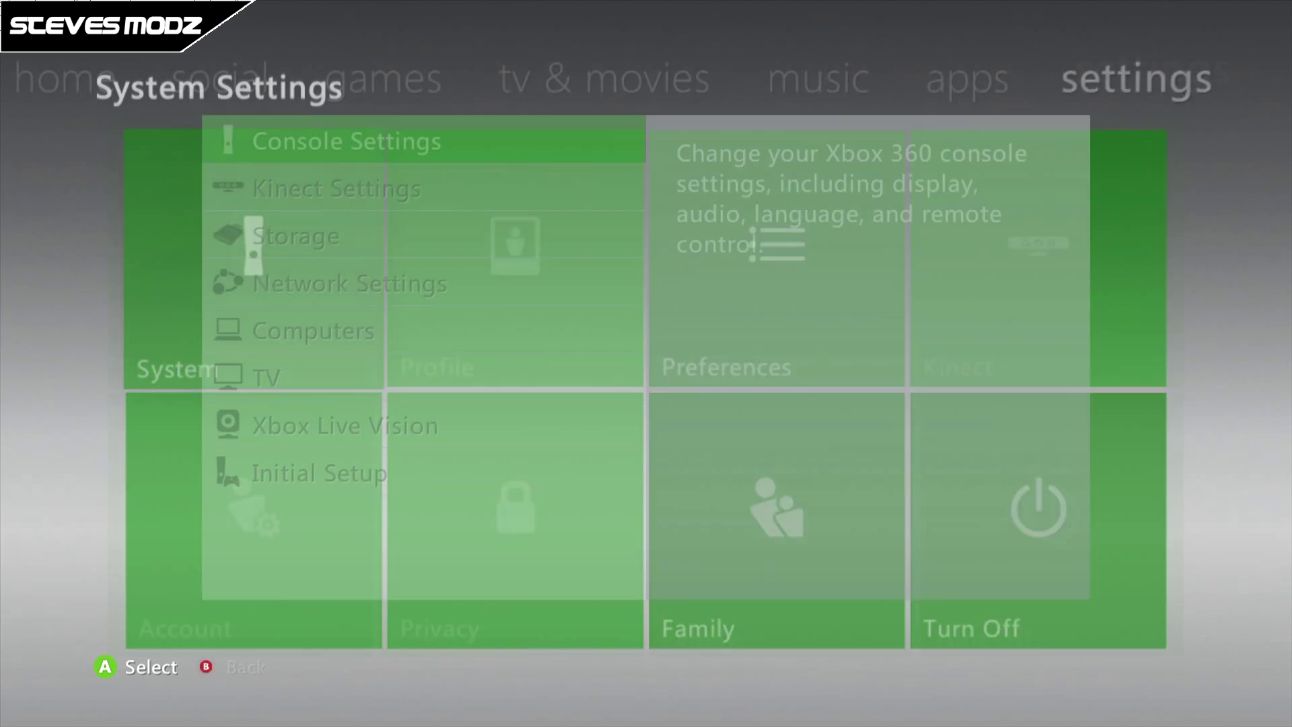
Start the Test Xbox Live Connection check on the connected wireless network
{"action": "key", "text": "Down"}
{"action": "key", "text": "Down"}
{"action": "key", "text": "Down"}
{"action": "key", "text": "Return"}
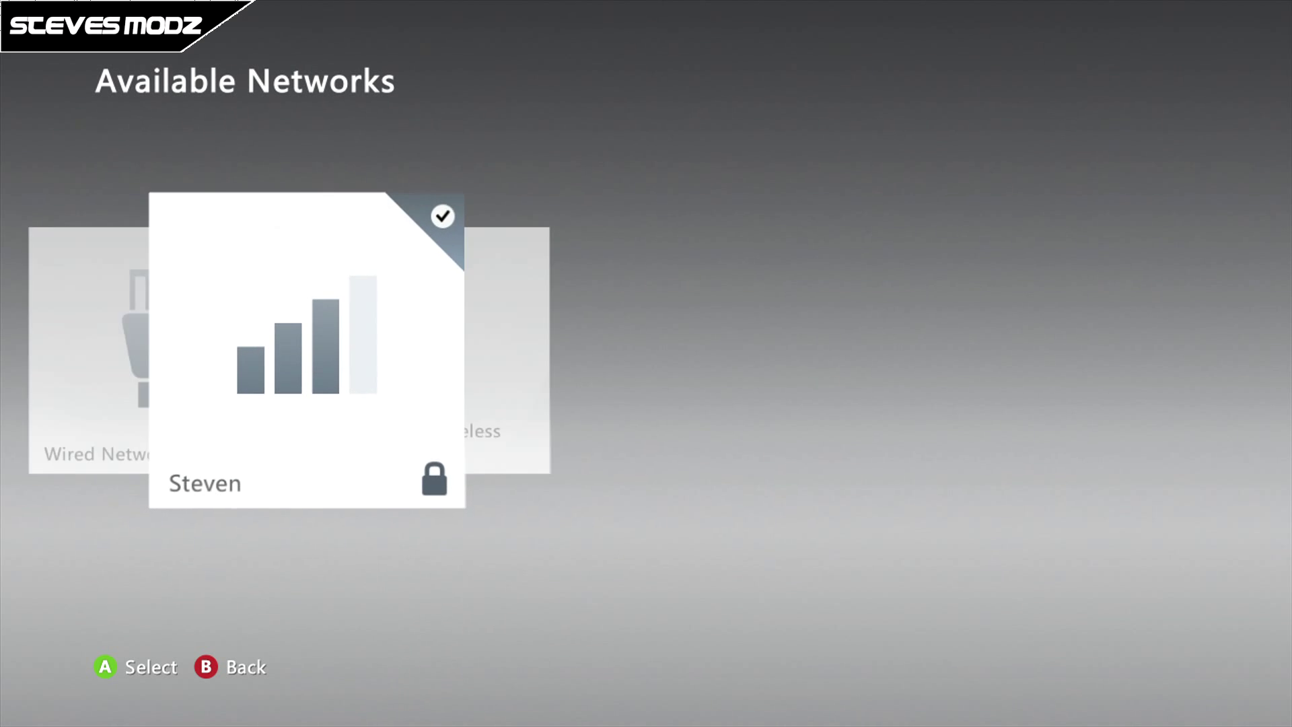
{"action": "key", "text": "Return"}
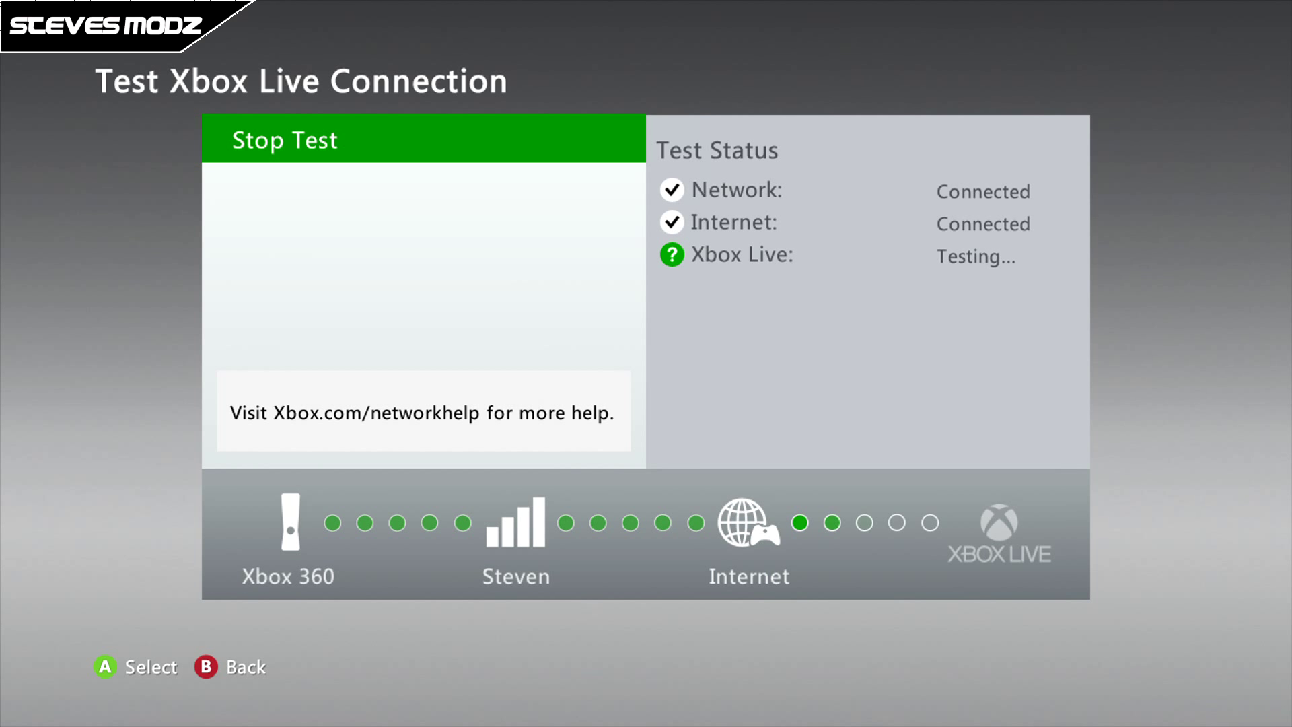
View See Suggestion 1 of 1, revealing the Console Banned message
{"action": "key", "text": "Return"}
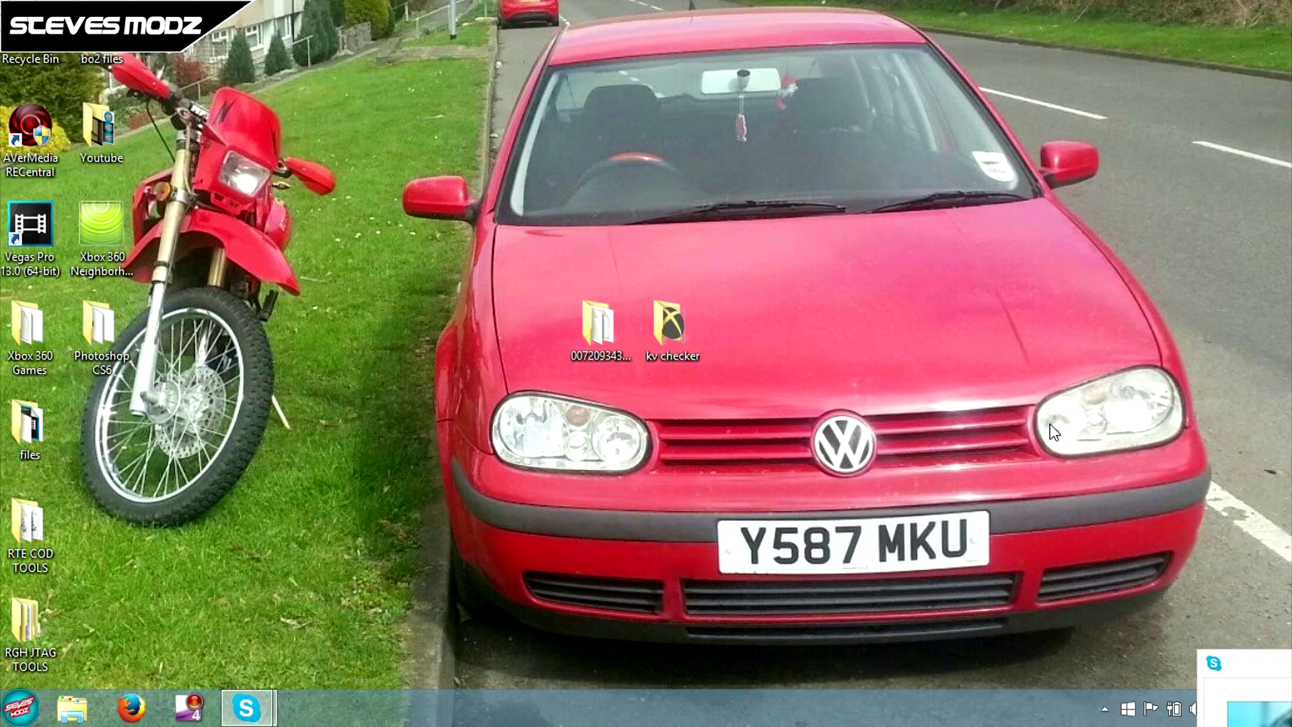
Open the KV seller's Skype contact profile from the notification and centre it
{"action": "left_click", "coordinate": [1224, 665]}
{"action": "left_click_drag", "start_coordinate": [742, 293], "coordinate": [346, 159]}
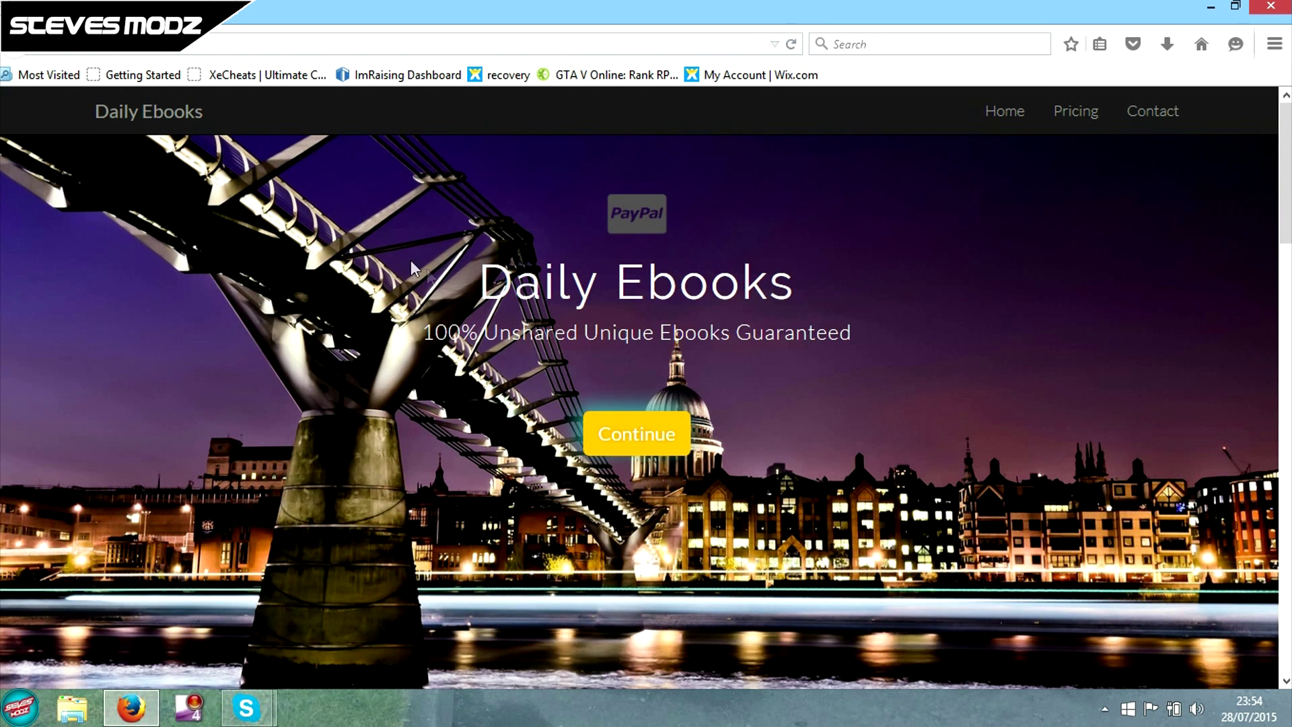
Scroll to the Daily Ebooks Pricing cards ($7.50 to $28.00) and back to the top
{"action": "scroll", "coordinate": [507, 329], "scroll_direction": "down", "scroll_amount": 5}
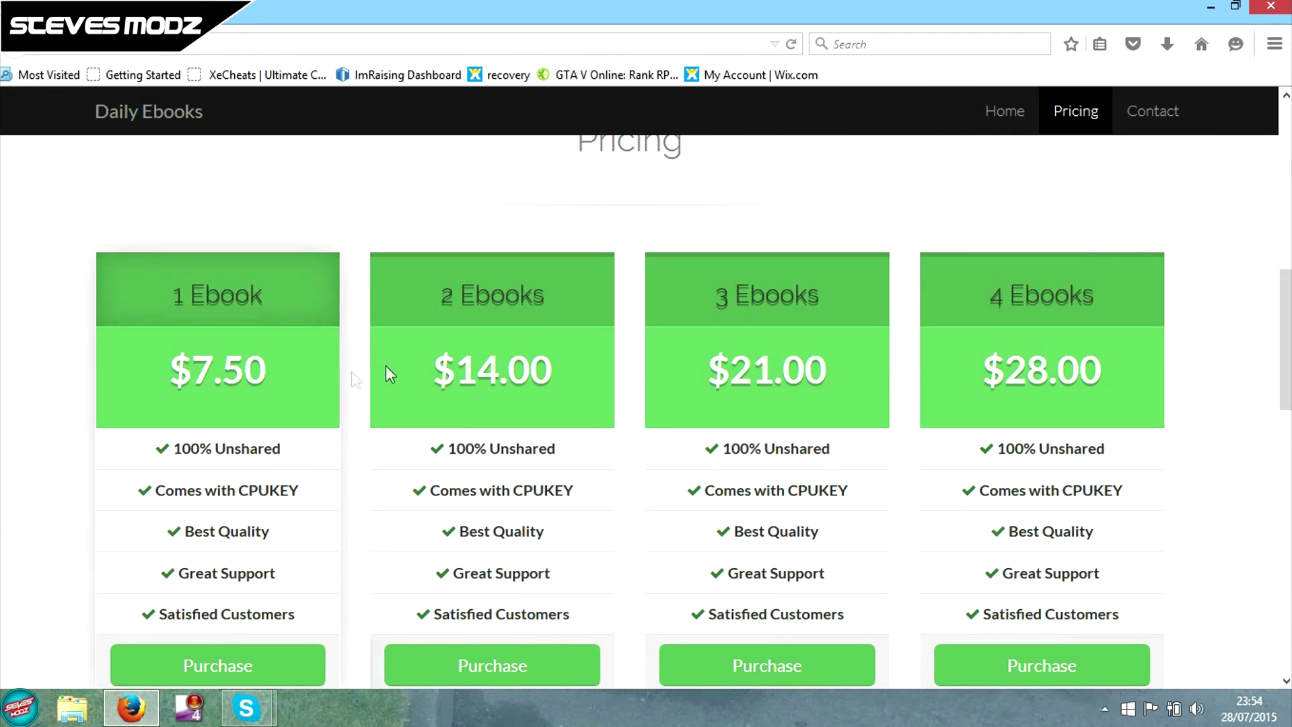
{"action": "scroll", "coordinate": [279, 562], "scroll_direction": "down", "scroll_amount": 2}
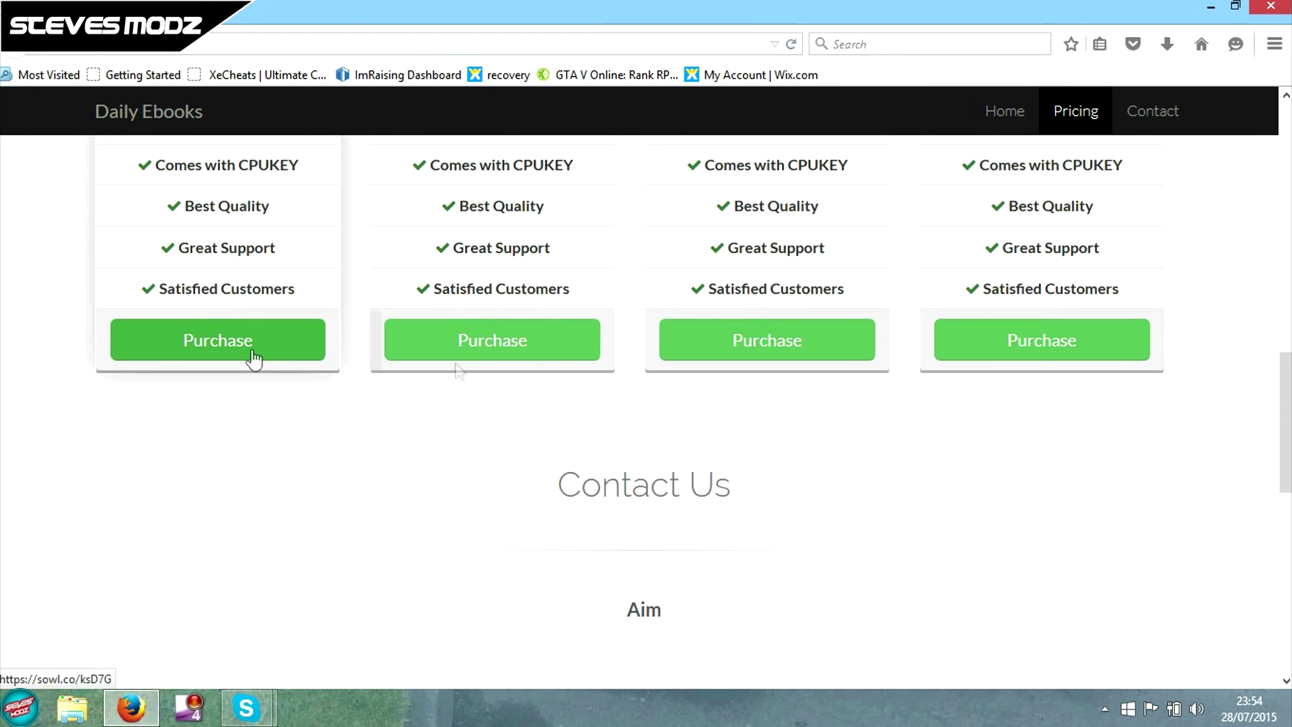
{"action": "scroll", "coordinate": [395, 426], "scroll_direction": "down", "scroll_amount": 5}
{"action": "scroll", "coordinate": [395, 427], "scroll_direction": "up", "scroll_amount": 5}
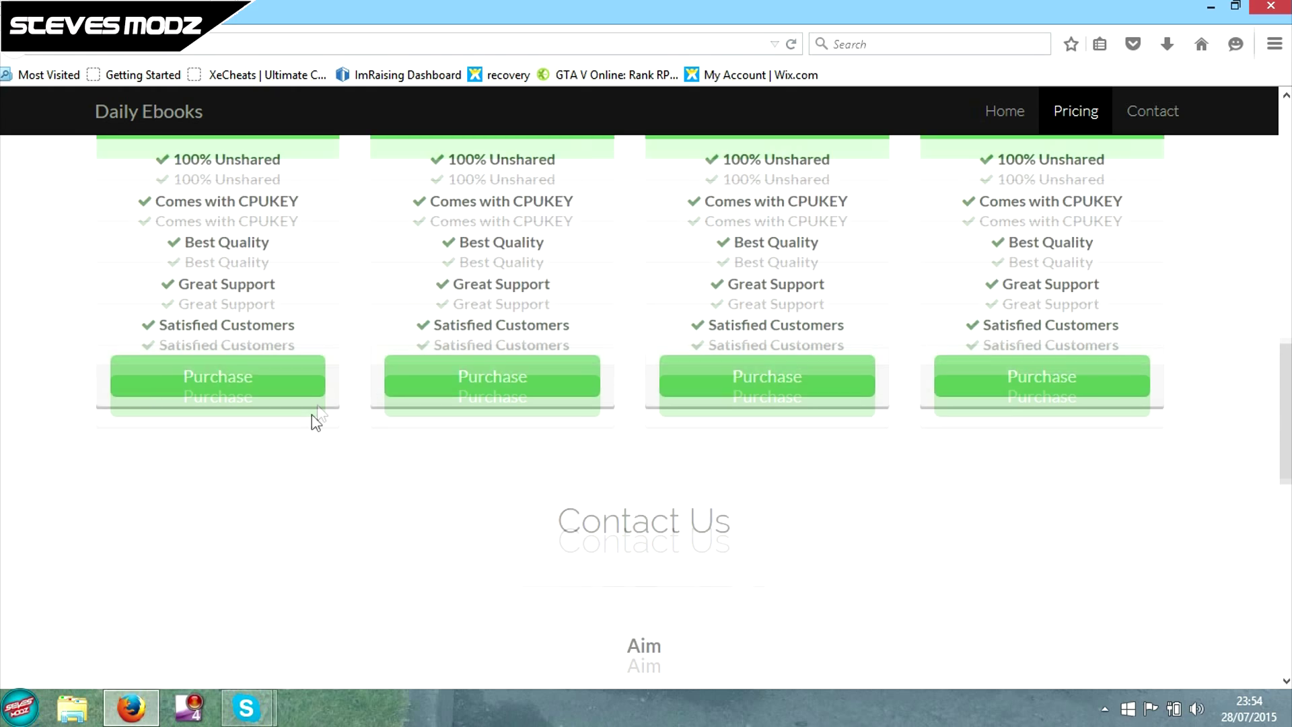
{"action": "scroll", "coordinate": [345, 383], "scroll_direction": "up", "scroll_amount": 7}
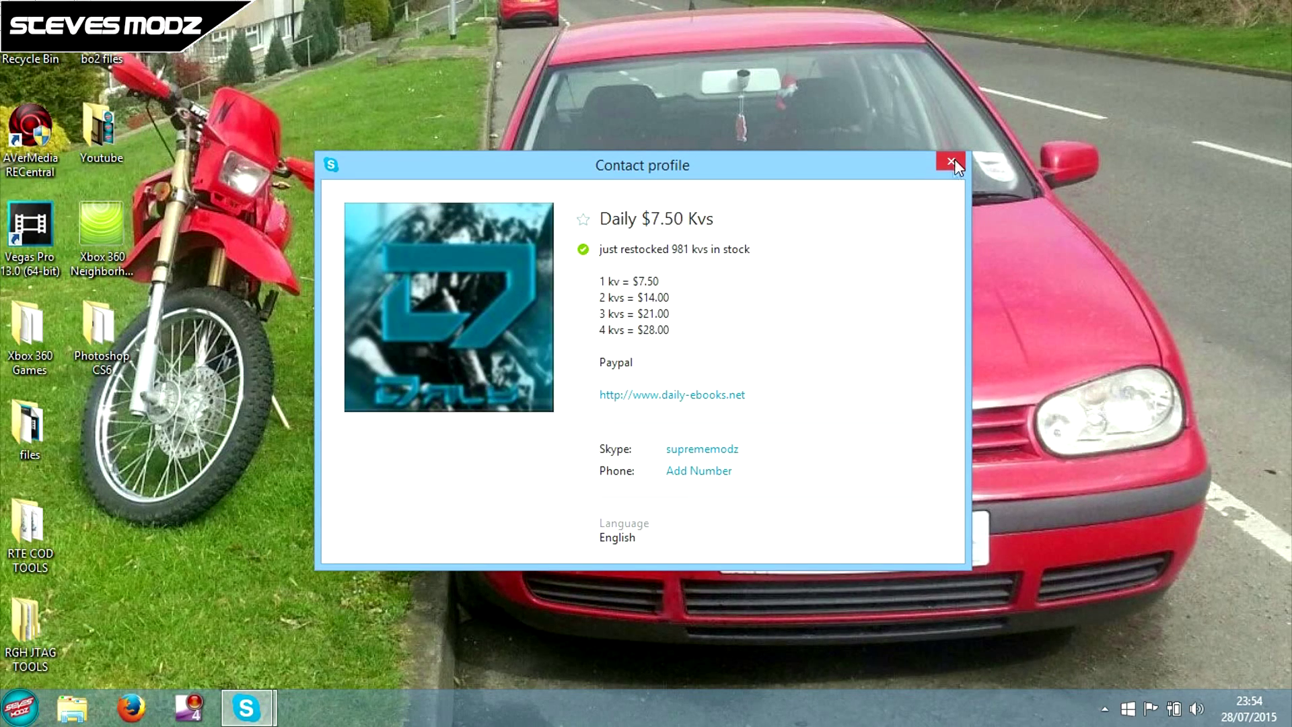
Close the Skype profile and open the numbered keyvault folder on the desktop
{"action": "left_click", "coordinate": [951, 161]}
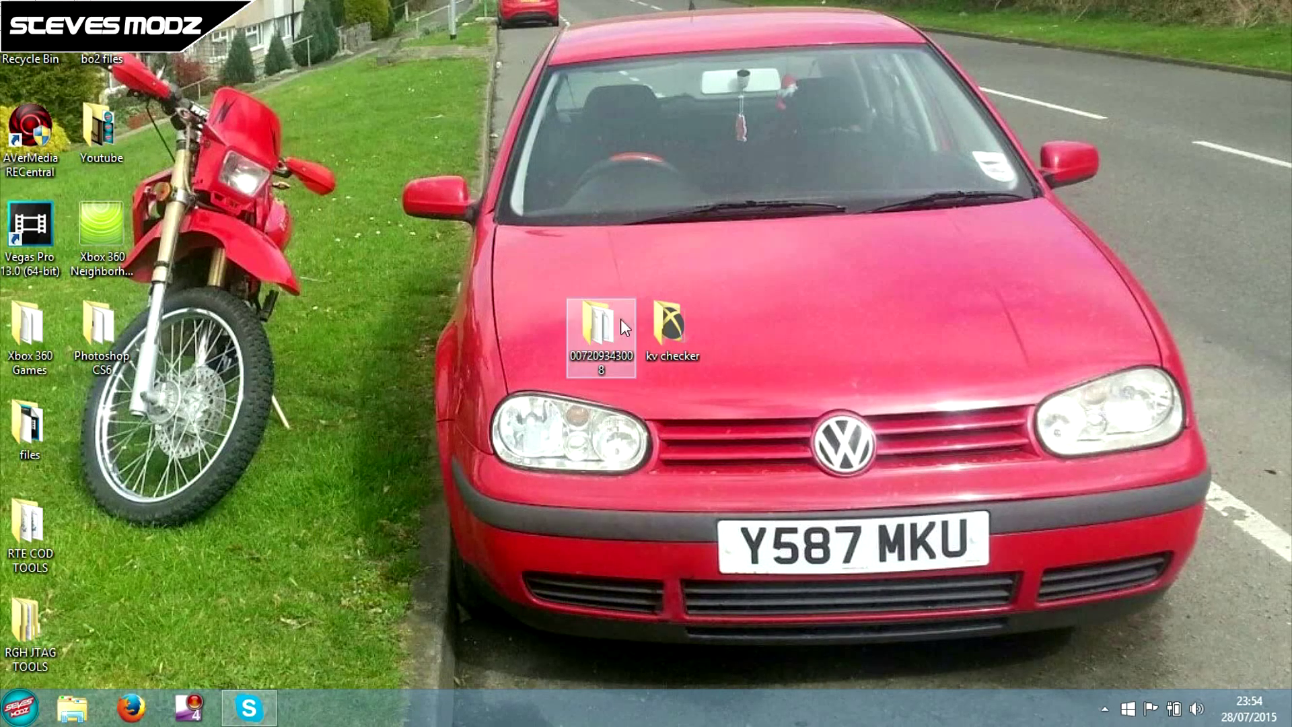
{"action": "left_click", "coordinate": [615, 322]}
{"action": "mouse_move", "coordinate": [599, 331]}
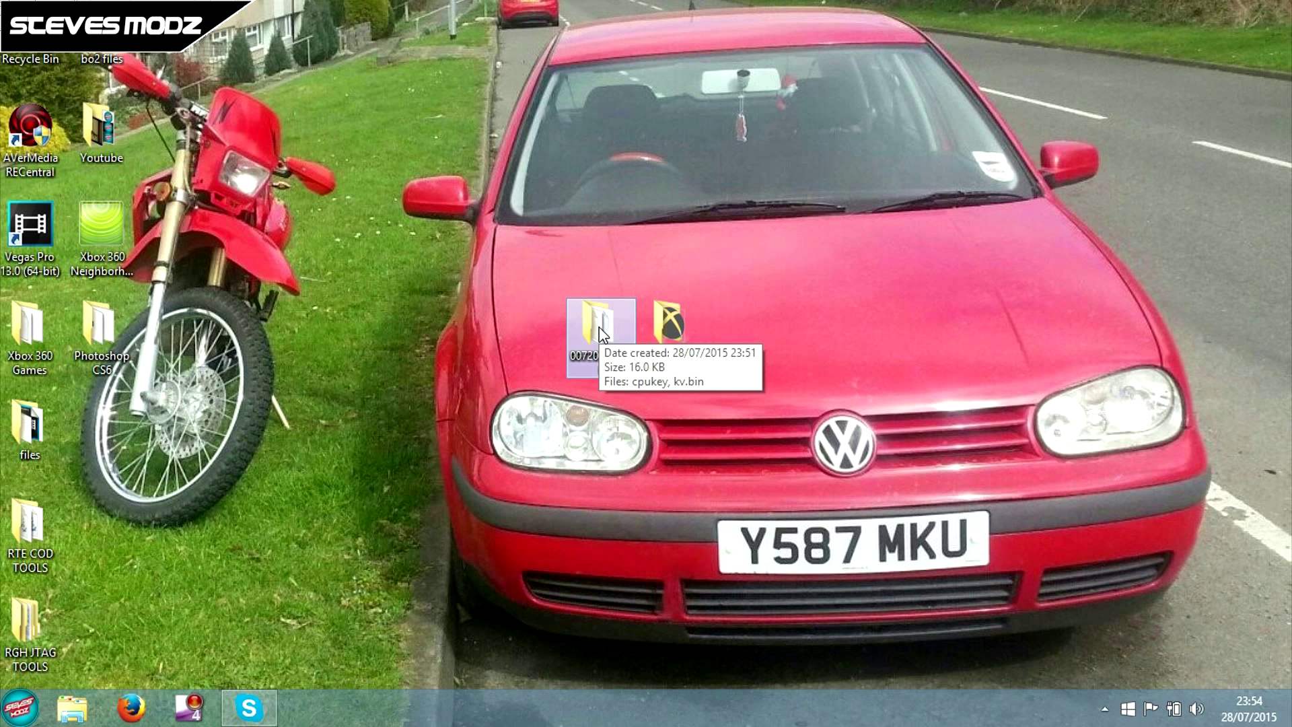
{"action": "double_click", "coordinate": [596, 334]}
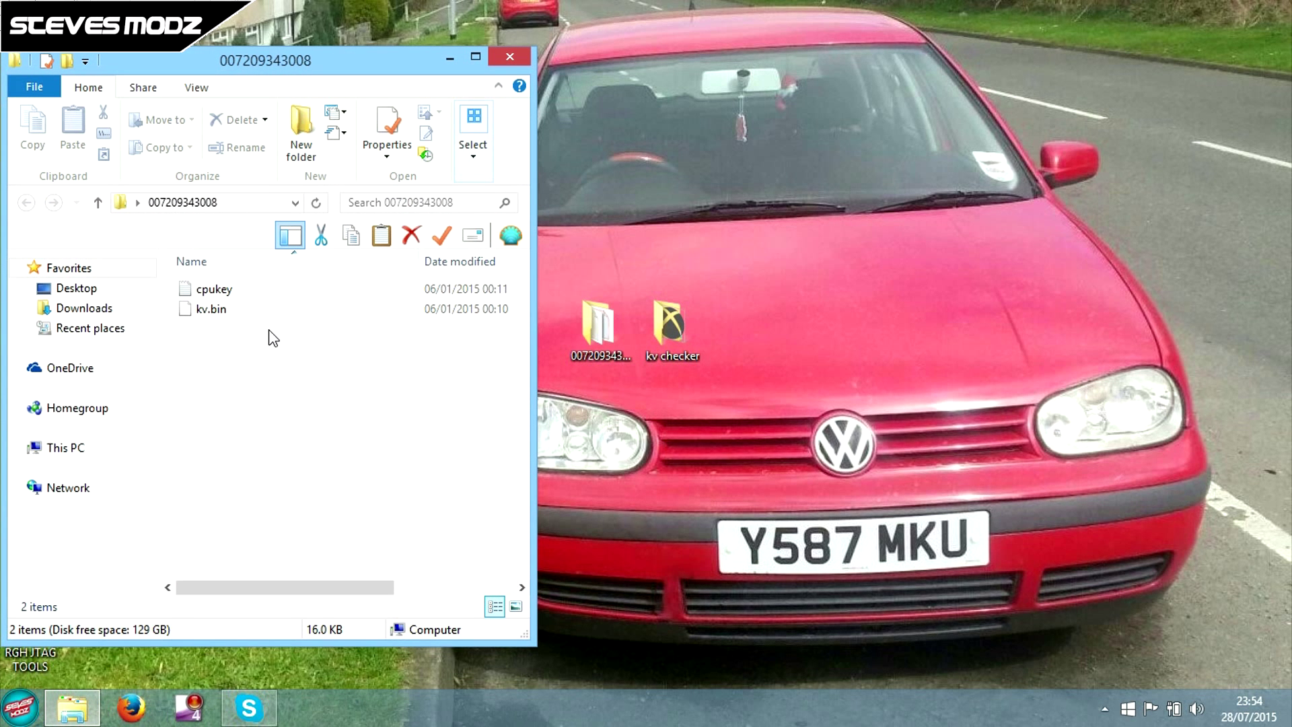
Check that kv.bin is 16.0 KB, then minimise the folder window
{"action": "left_click", "coordinate": [212, 312]}
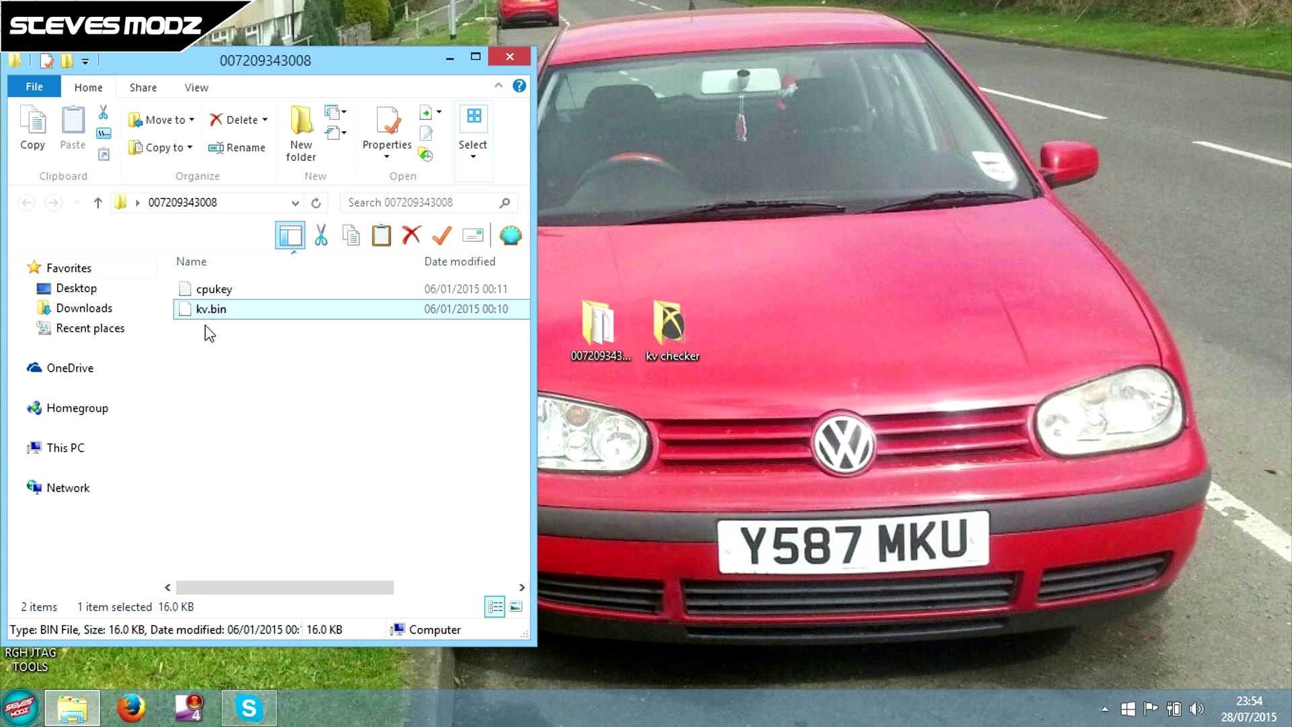
{"action": "left_click", "coordinate": [209, 357]}
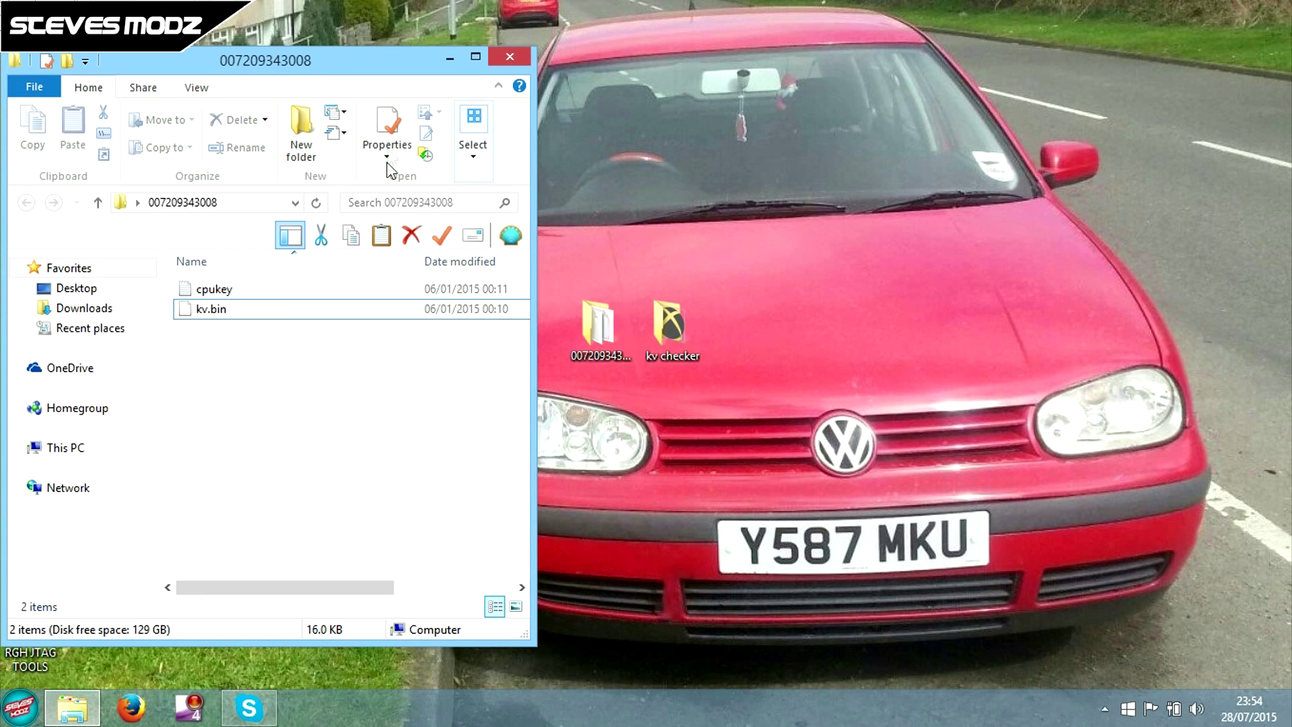
{"action": "left_click", "coordinate": [450, 58]}
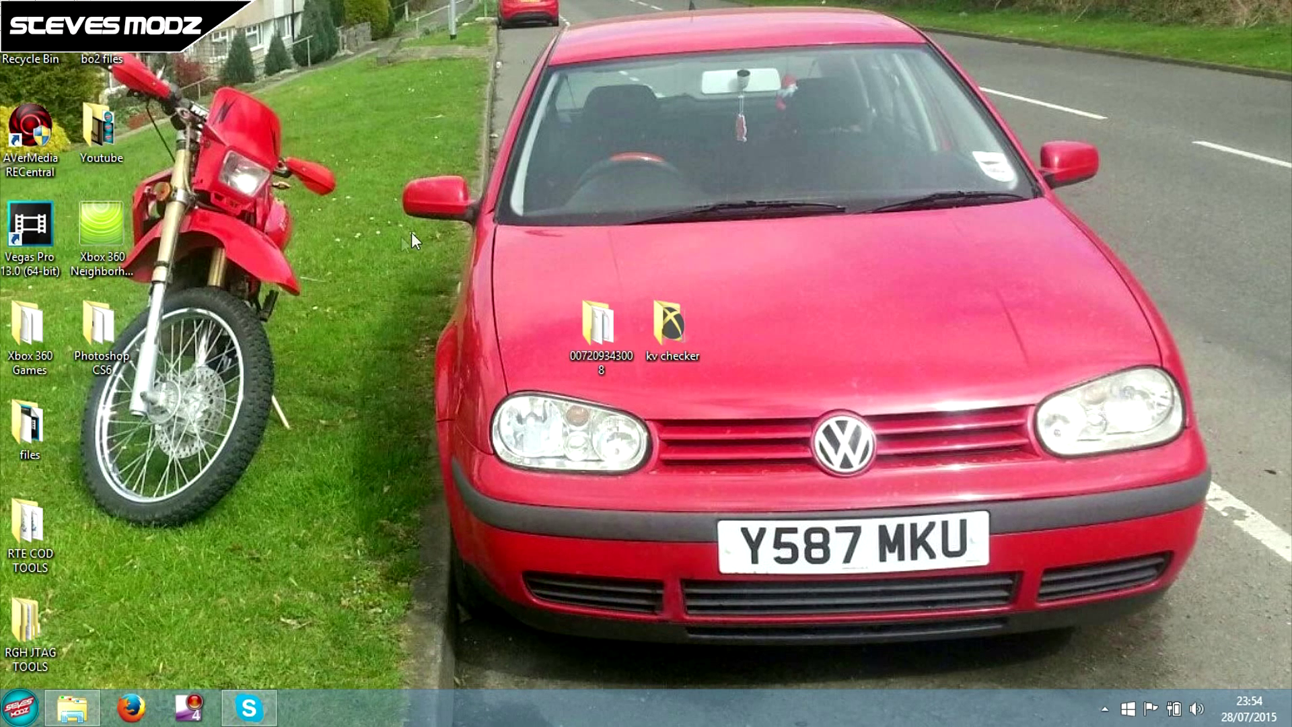
Open a new File Explorer window from the taskbar jump list
{"action": "left_click", "coordinate": [84, 713]}
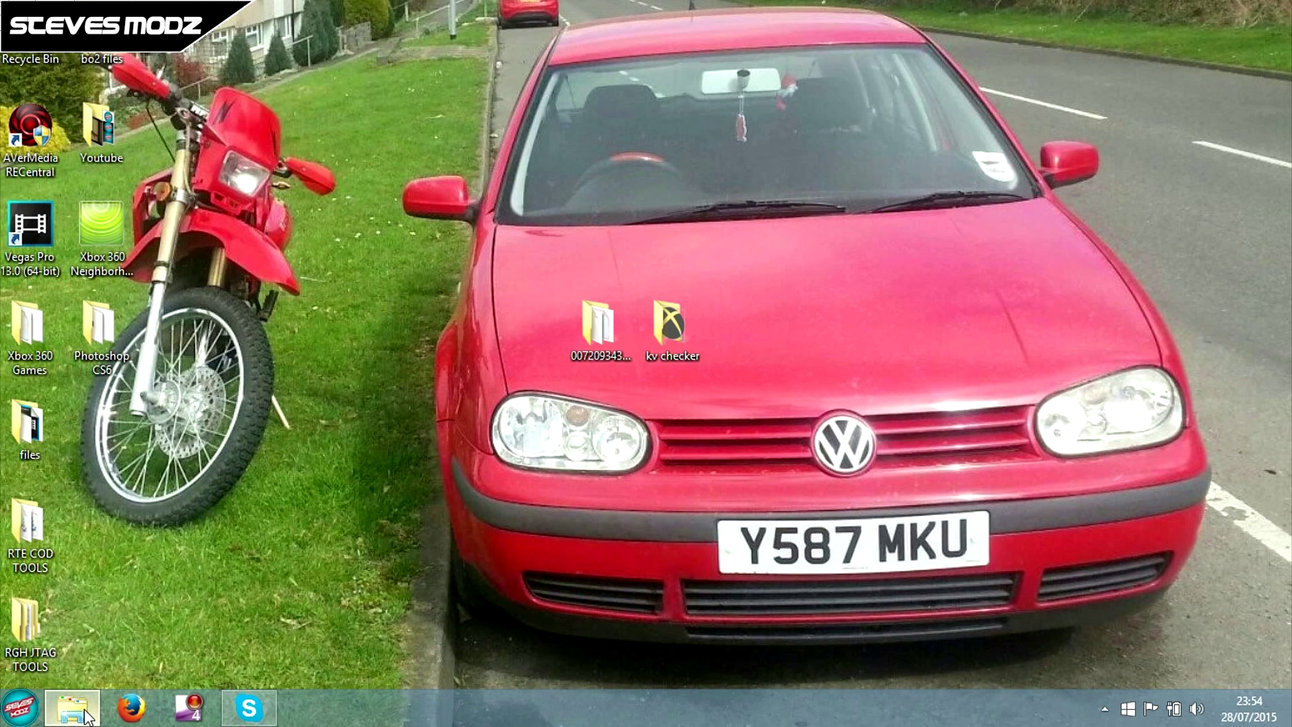
{"action": "left_click", "coordinate": [455, 59]}
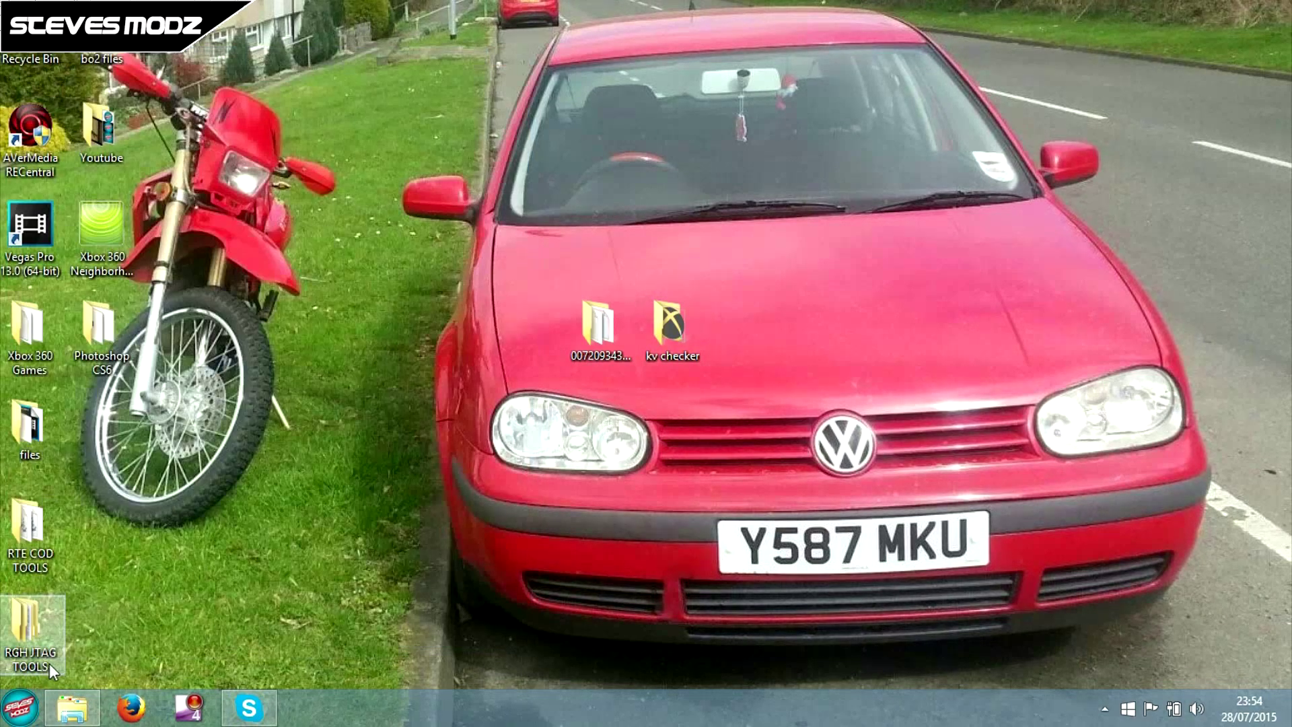
{"action": "right_click", "coordinate": [72, 706]}
{"action": "left_click", "coordinate": [101, 614]}
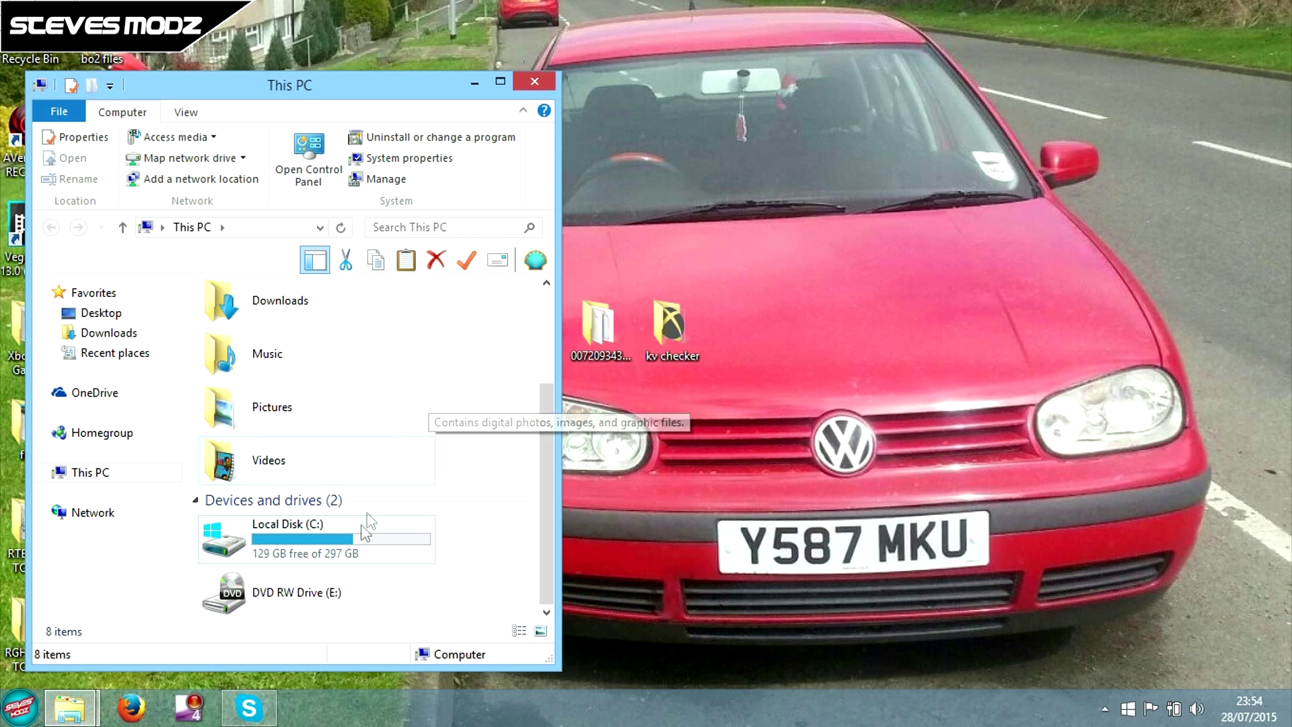
Browse Local Disk (C:) into Program Files (x86) to view the Xbox 360 SDK folder, then close it
{"action": "double_click", "coordinate": [367, 525]}
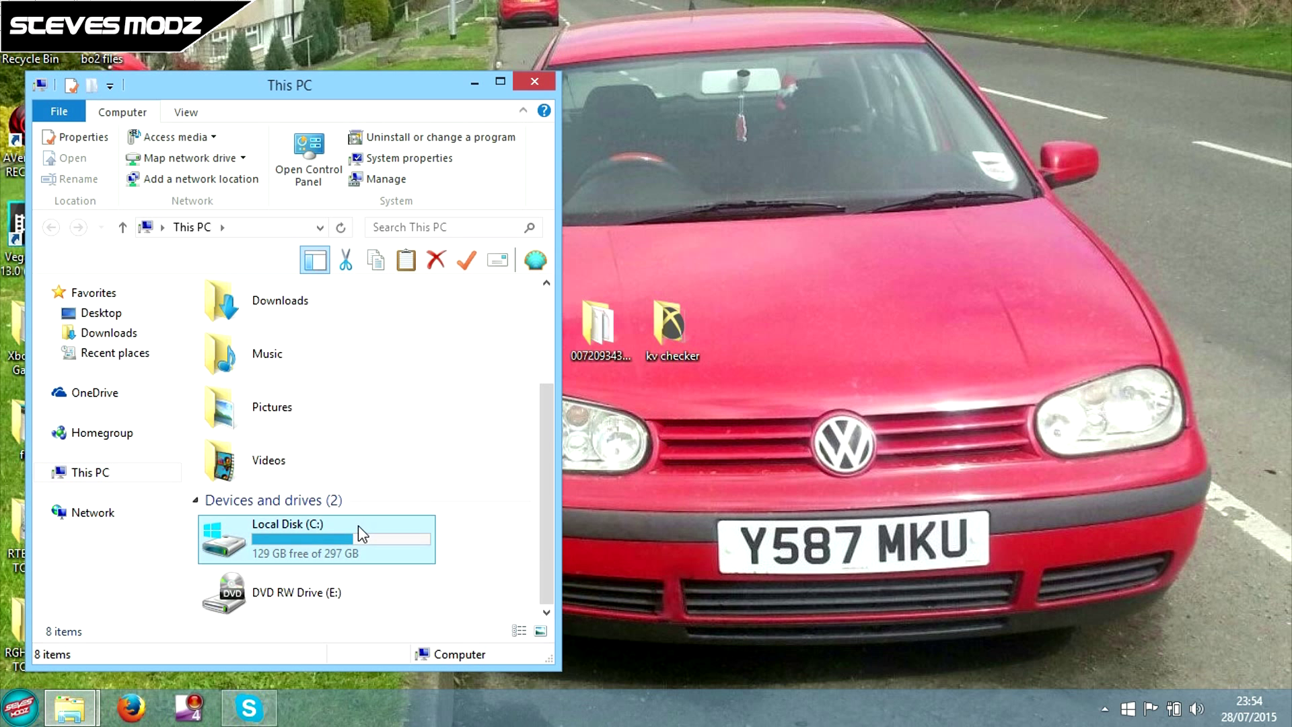
{"action": "scroll", "coordinate": [378, 369], "scroll_direction": "down", "scroll_amount": 1}
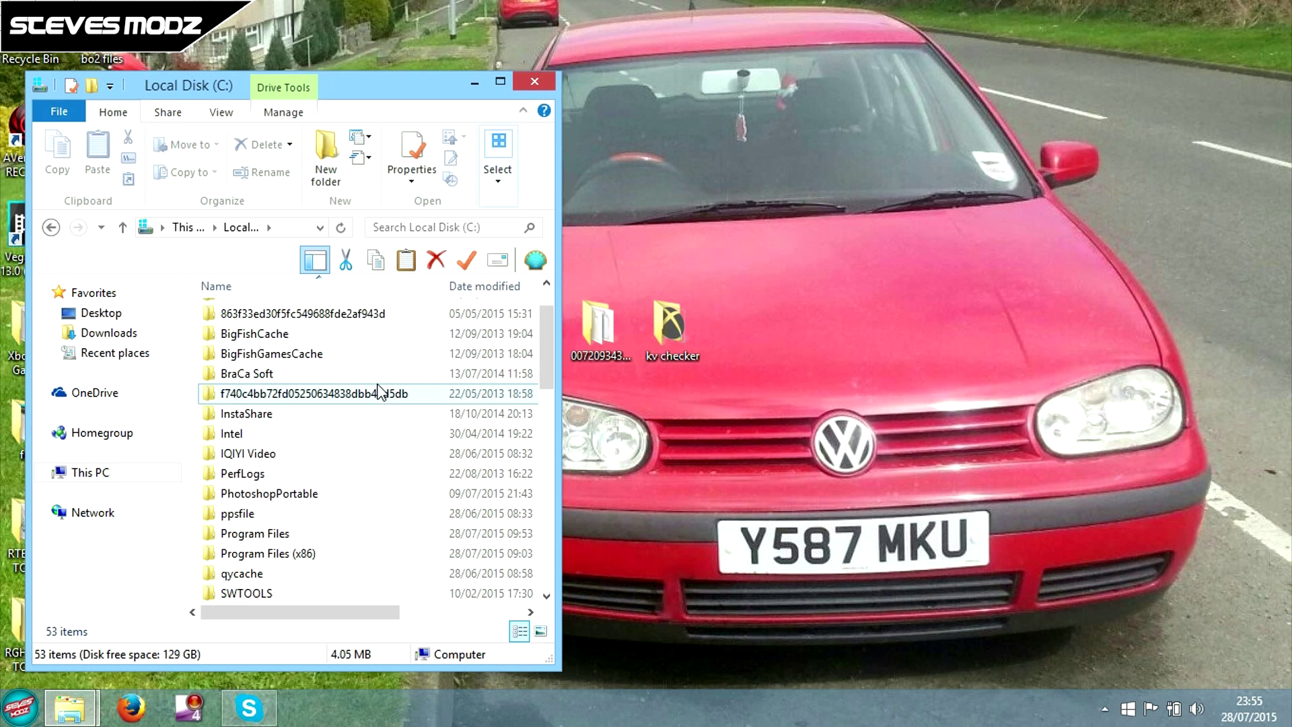
{"action": "double_click", "coordinate": [305, 553]}
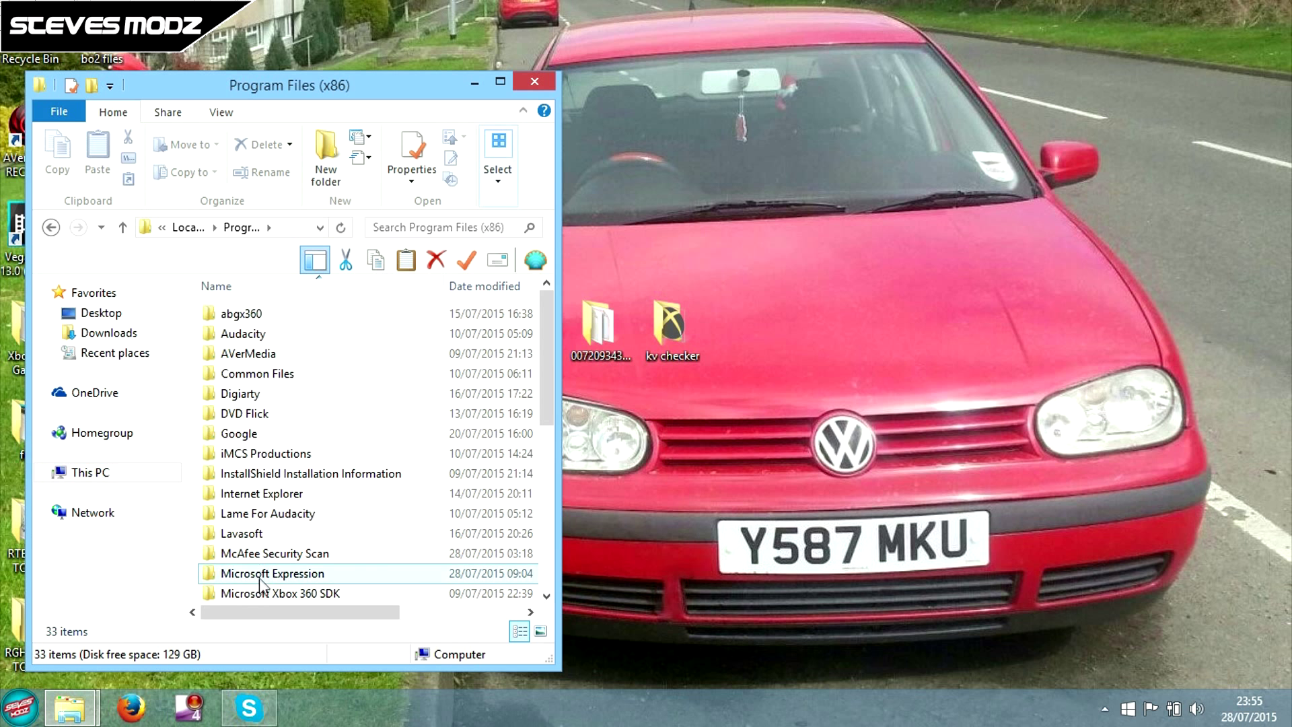
{"action": "scroll", "coordinate": [265, 532], "scroll_direction": "down", "scroll_amount": 2}
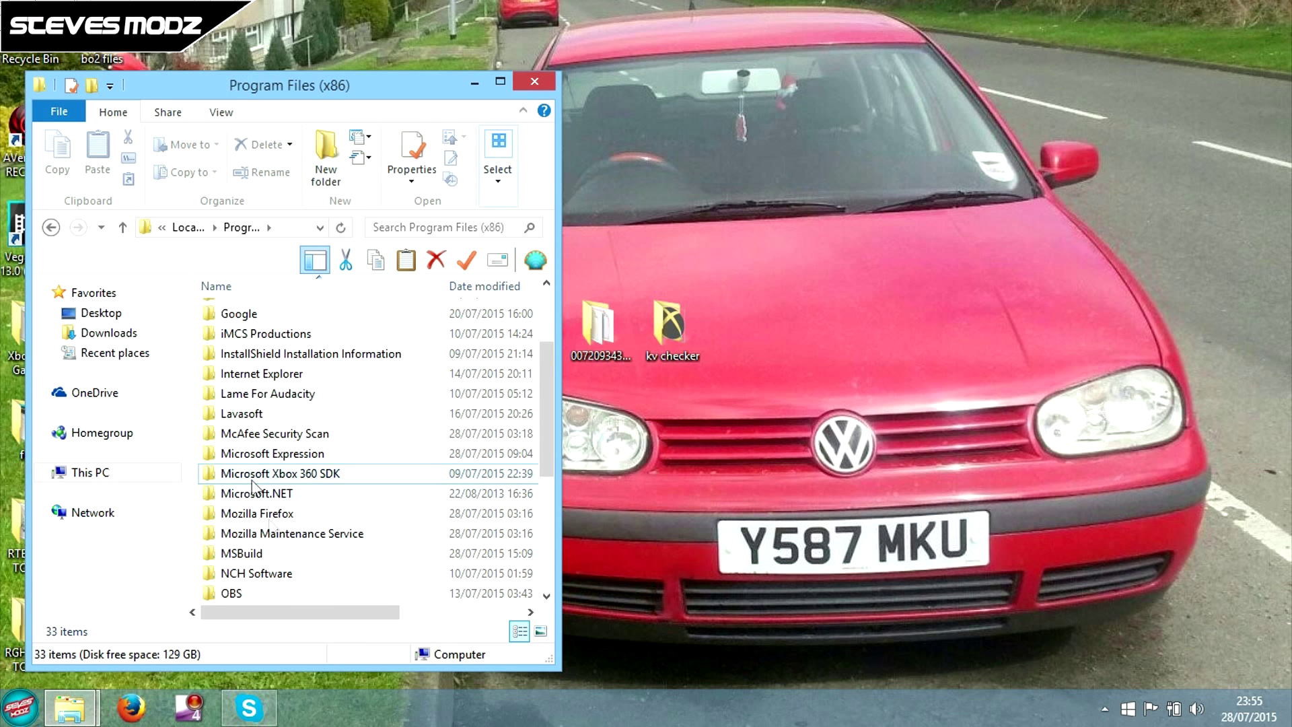
{"action": "scroll", "coordinate": [271, 521], "scroll_direction": "up", "scroll_amount": 2}
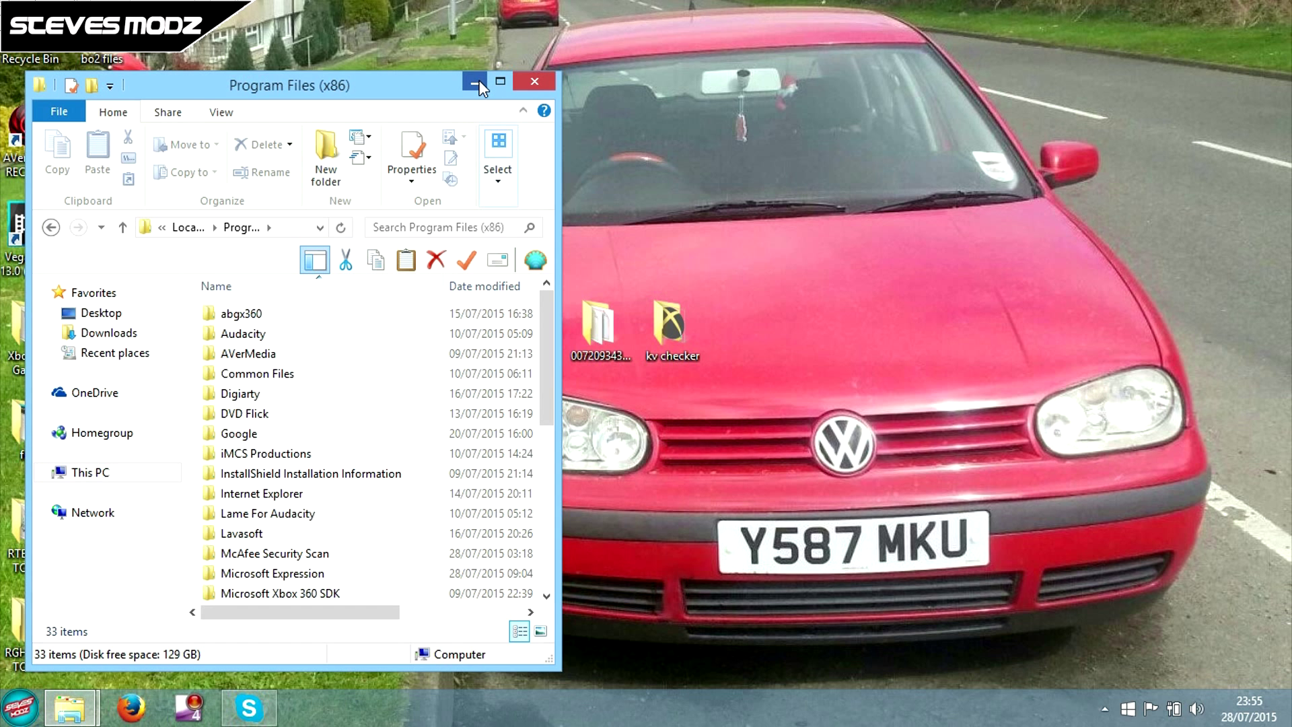
{"action": "left_click", "coordinate": [534, 82]}
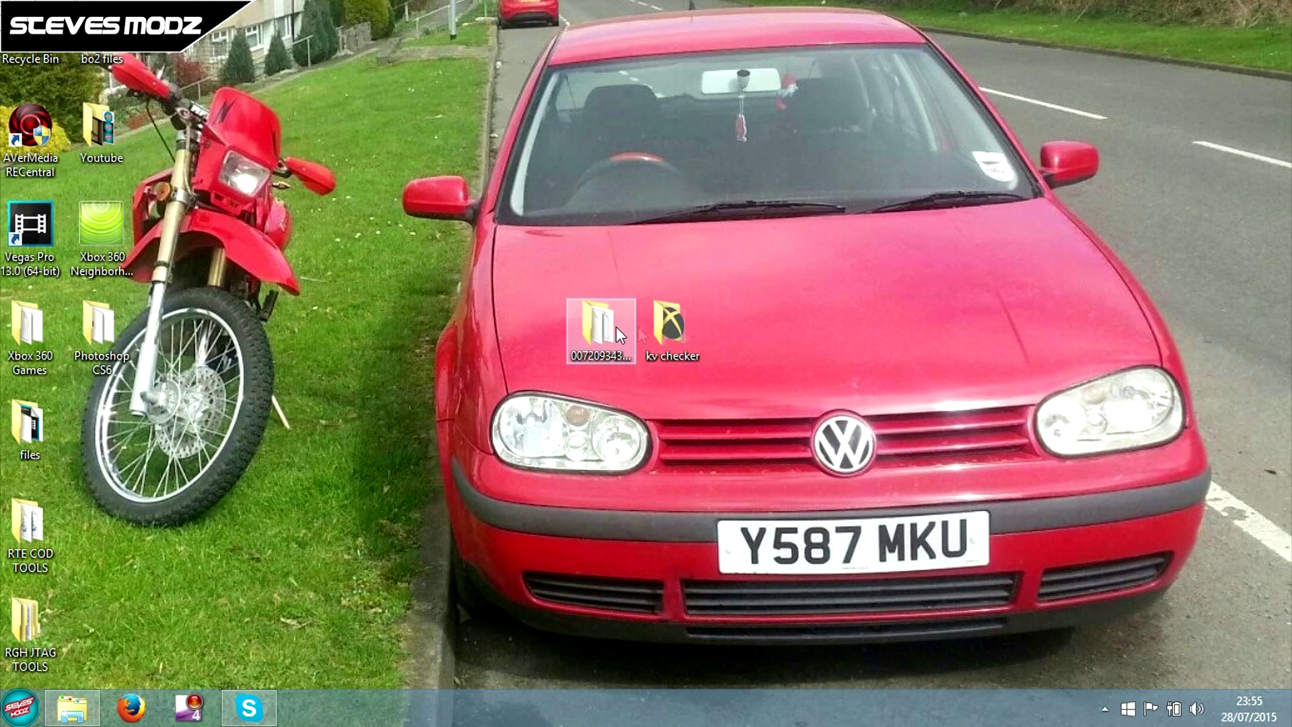
Open kv checker > KVs and drag kv.bin into the empty KVs folder
{"action": "double_click", "coordinate": [661, 329]}
{"action": "double_click", "coordinate": [289, 258]}
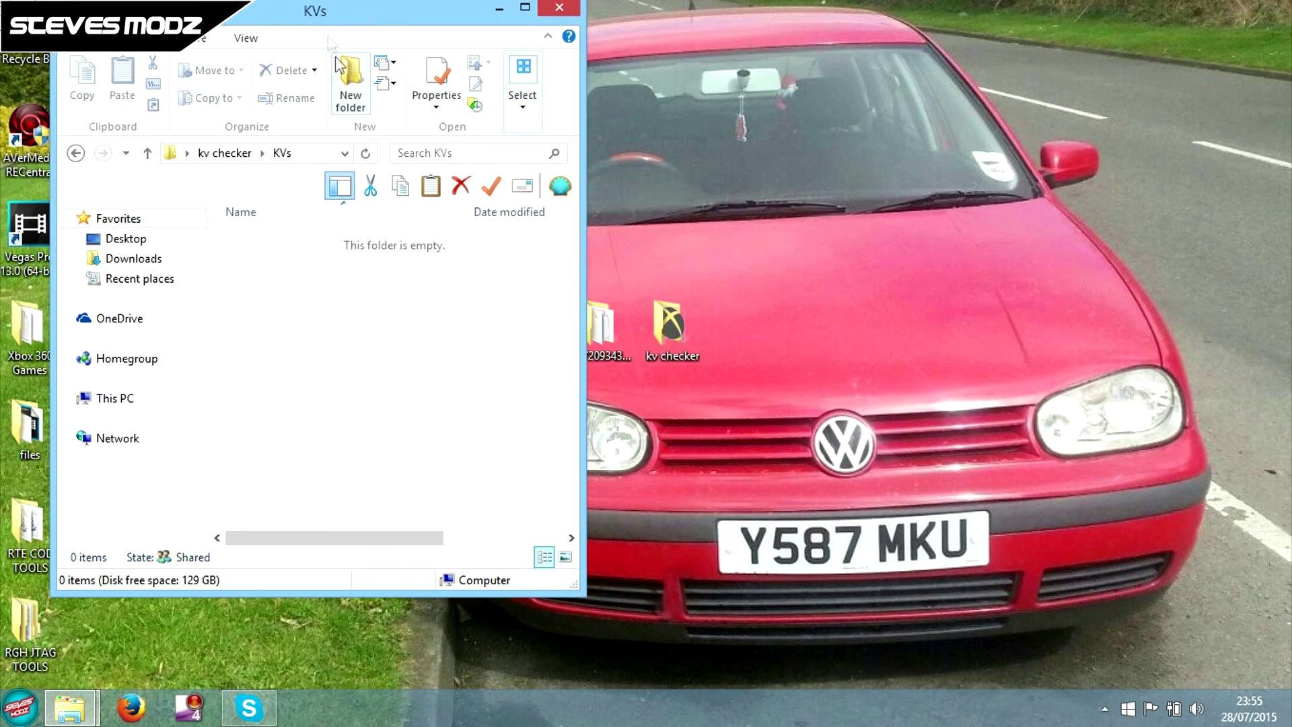
{"action": "left_click_drag", "start_coordinate": [303, 11], "coordinate": [1162, 45]}
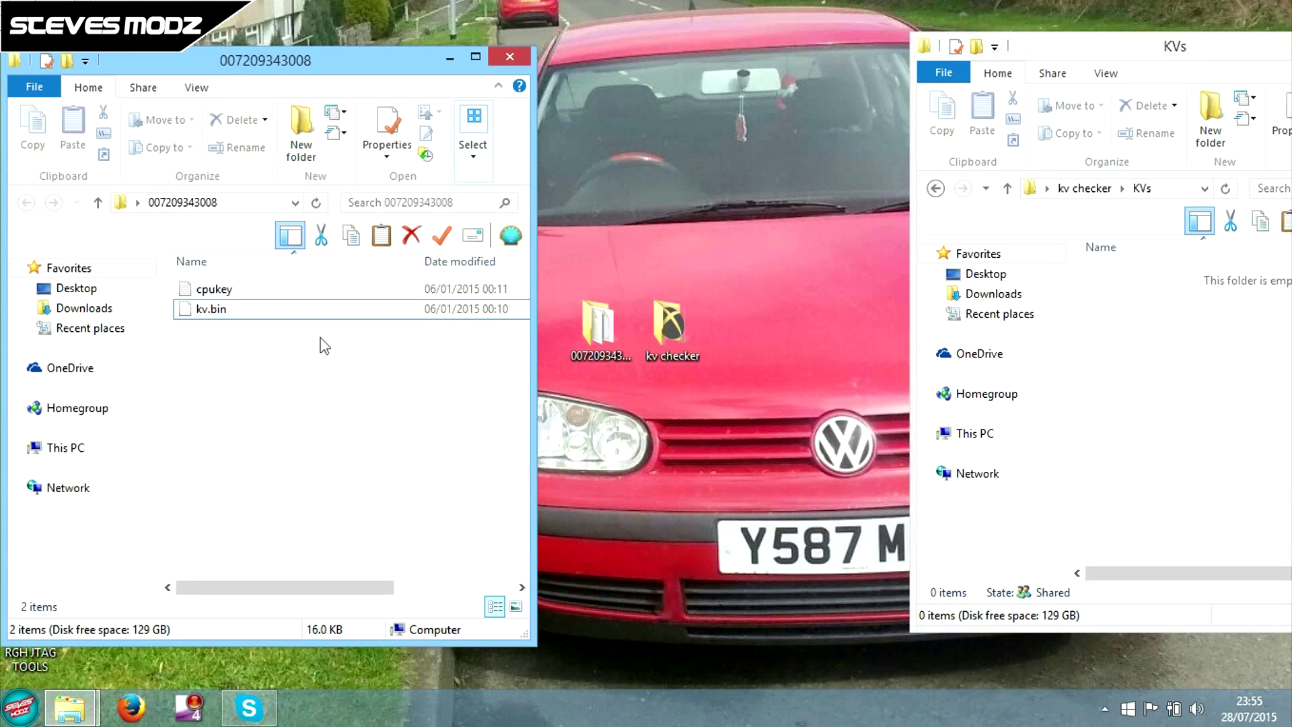
{"action": "left_click_drag", "start_coordinate": [232, 308], "coordinate": [1160, 367]}
Close the keyvault folder, return to kv checker and launch KeyvaultValidator
{"action": "left_click_drag", "start_coordinate": [1144, 45], "coordinate": [725, 52]}
{"action": "left_click_drag", "start_coordinate": [490, 55], "coordinate": [554, 55]}
{"action": "left_click", "coordinate": [509, 56]}
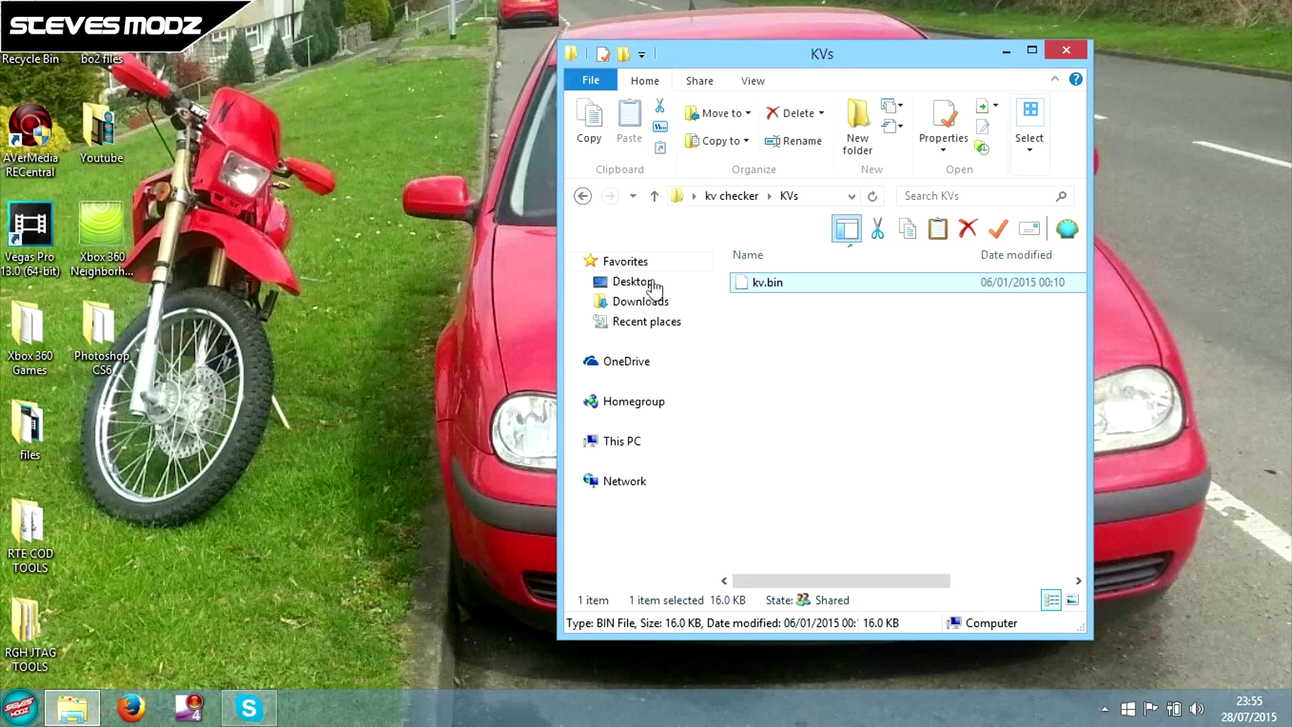
{"action": "left_click", "coordinate": [583, 195]}
{"action": "double_click", "coordinate": [766, 326]}
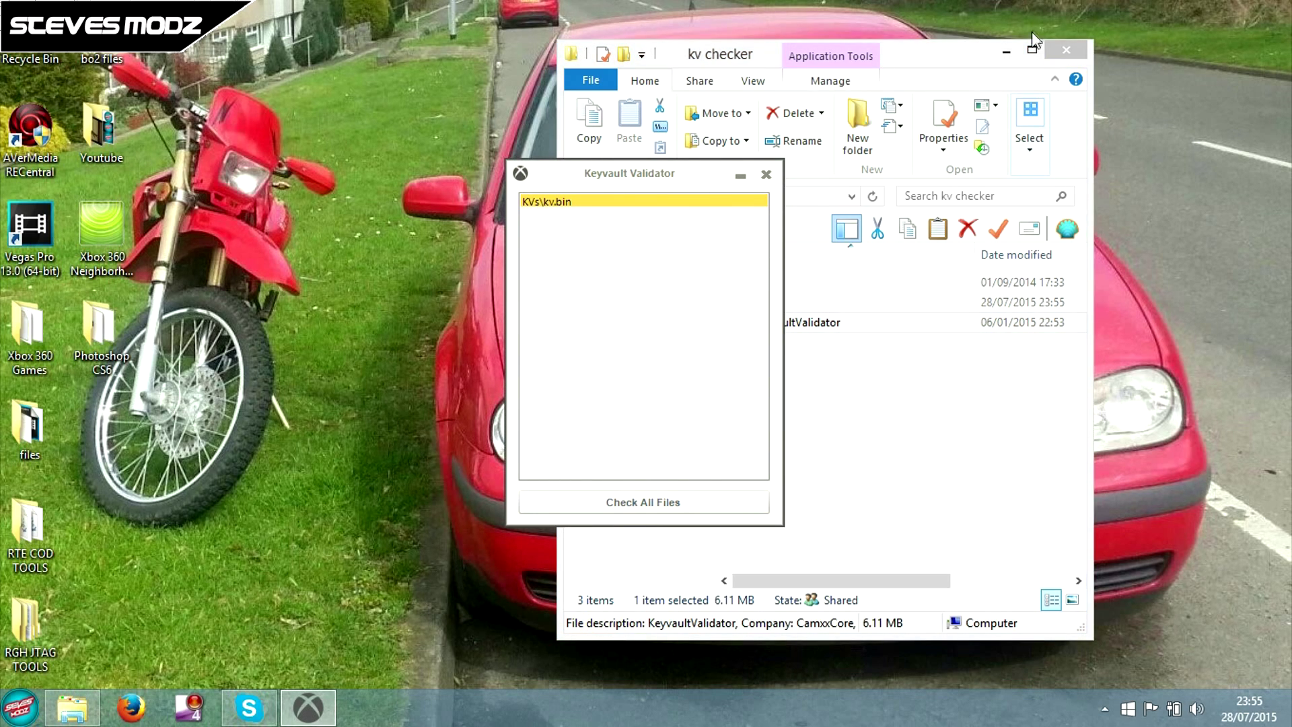
Run Check All Files, confirm 'KVs\kv.bin is Unbanned', and close Keyvault Validator
{"action": "left_click", "coordinate": [1005, 51]}
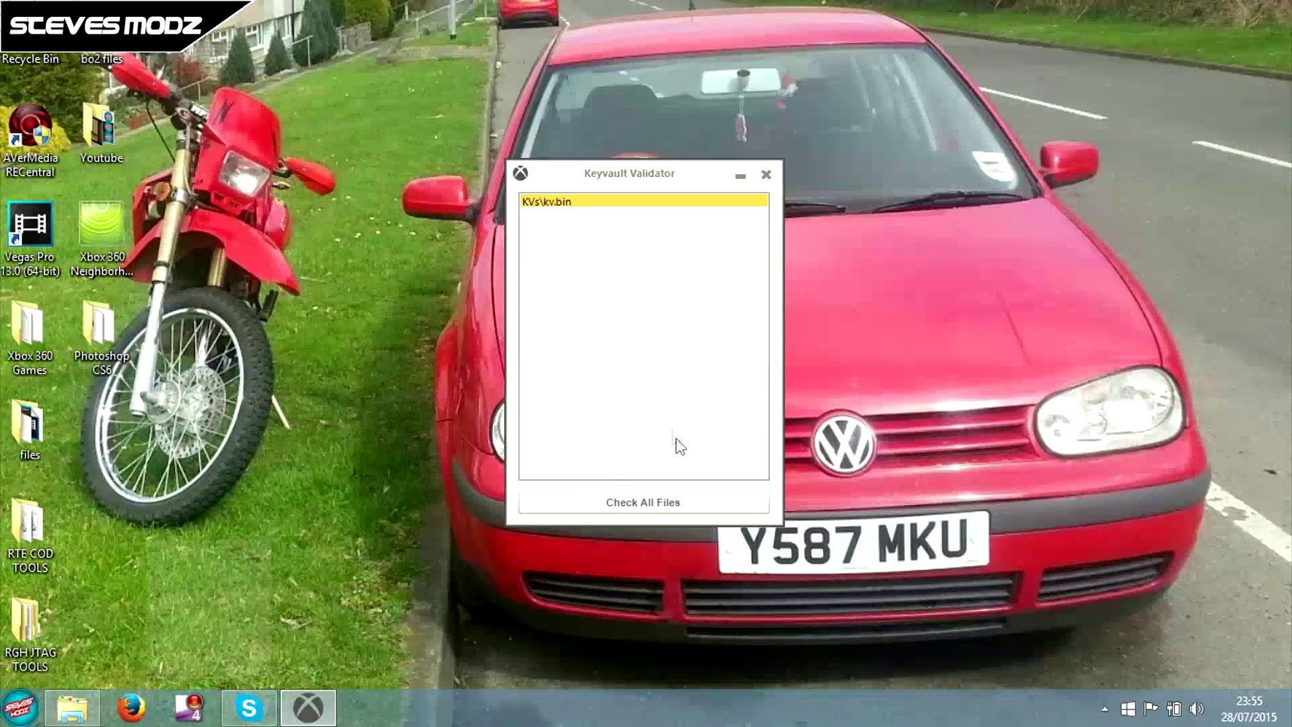
{"action": "left_click", "coordinate": [656, 501]}
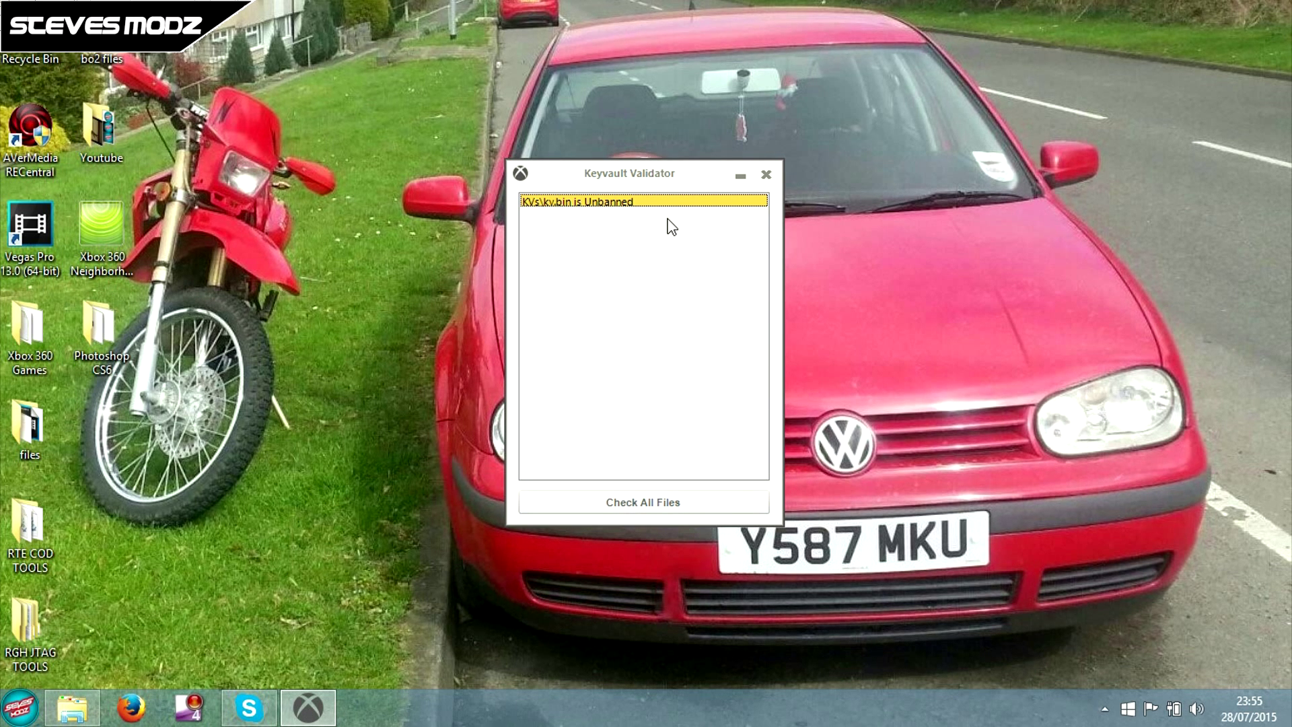
{"action": "left_click", "coordinate": [766, 176]}
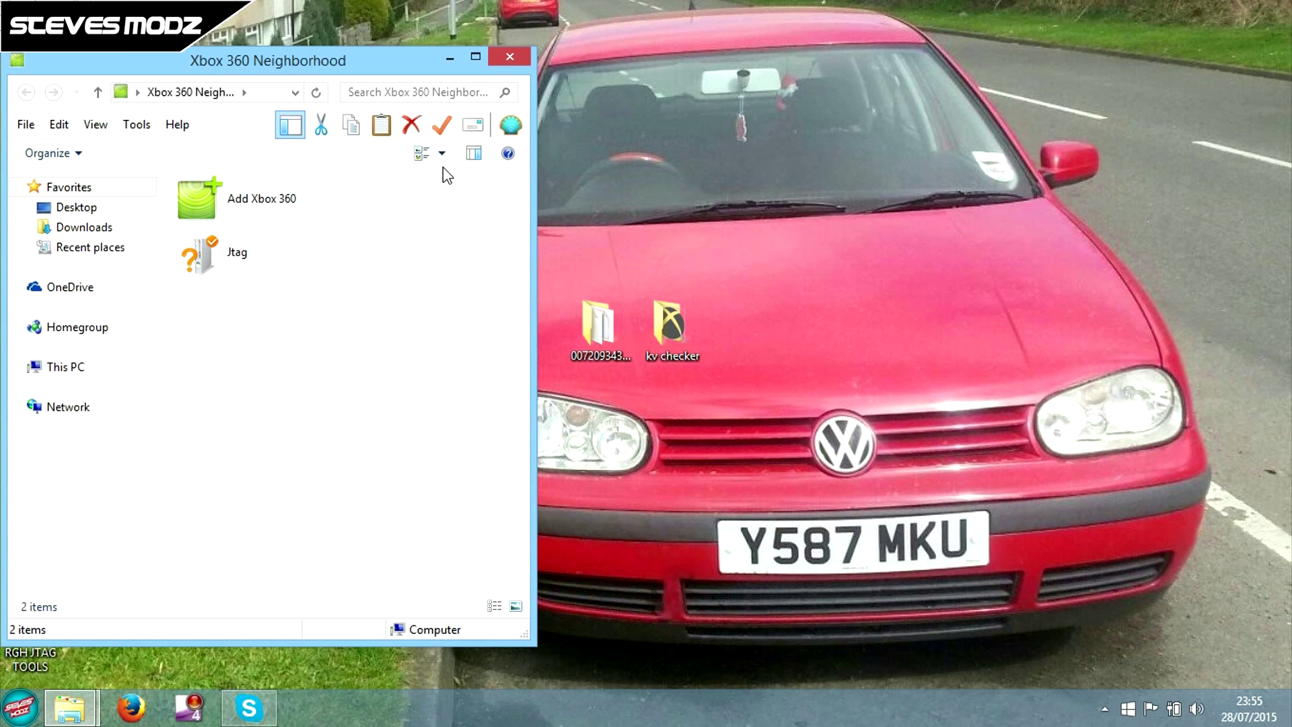
Refresh the Xbox 360 Neighborhood console list, reopen the downloaded keyvault folder, and dismiss the connection error
{"action": "left_click", "coordinate": [315, 92]}
{"action": "double_click", "coordinate": [598, 326]}
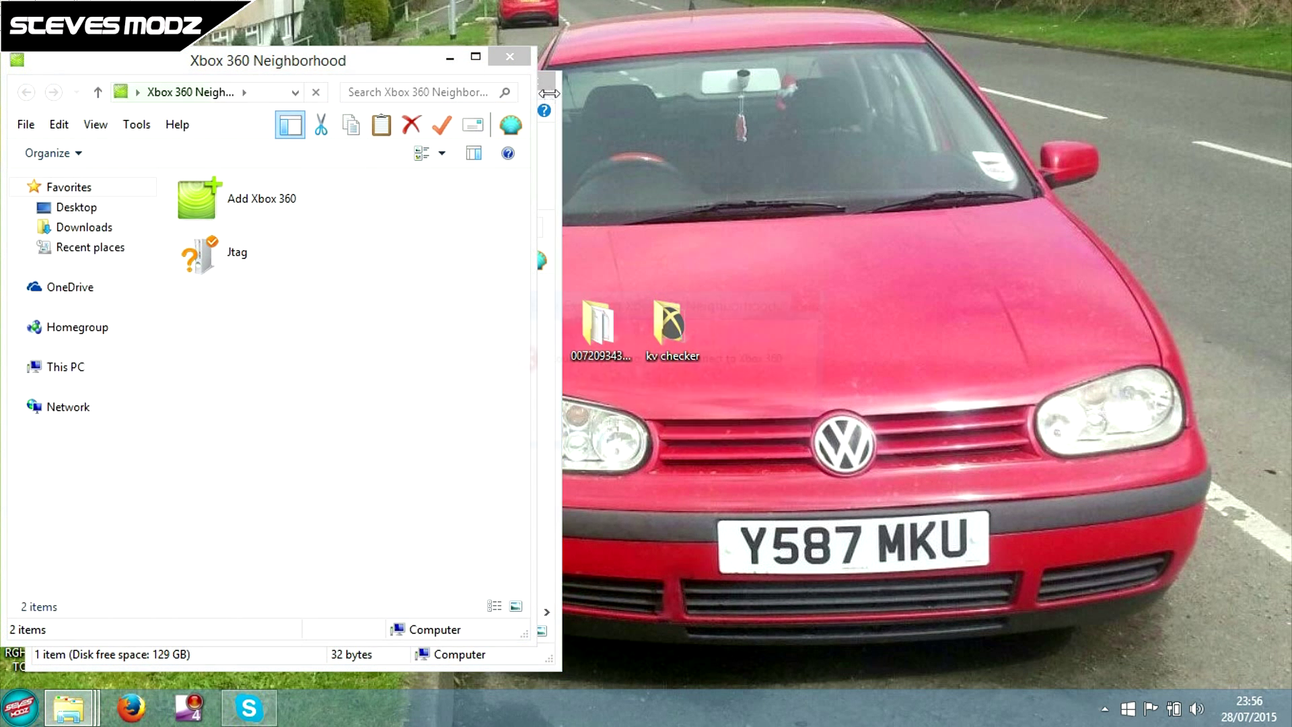
{"action": "left_click", "coordinate": [773, 422]}
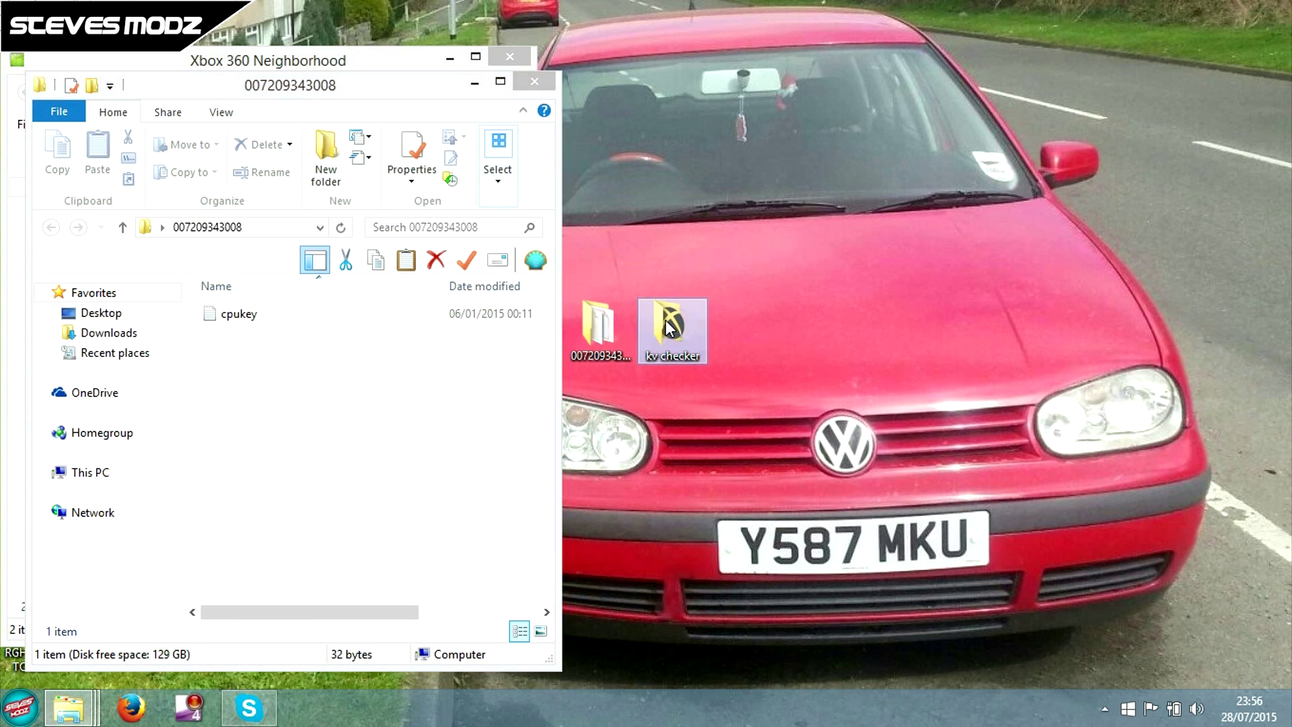
Move kv.bin from kv checker\KVs back beside cpukey, then close the KVs window
{"action": "double_click", "coordinate": [677, 324]}
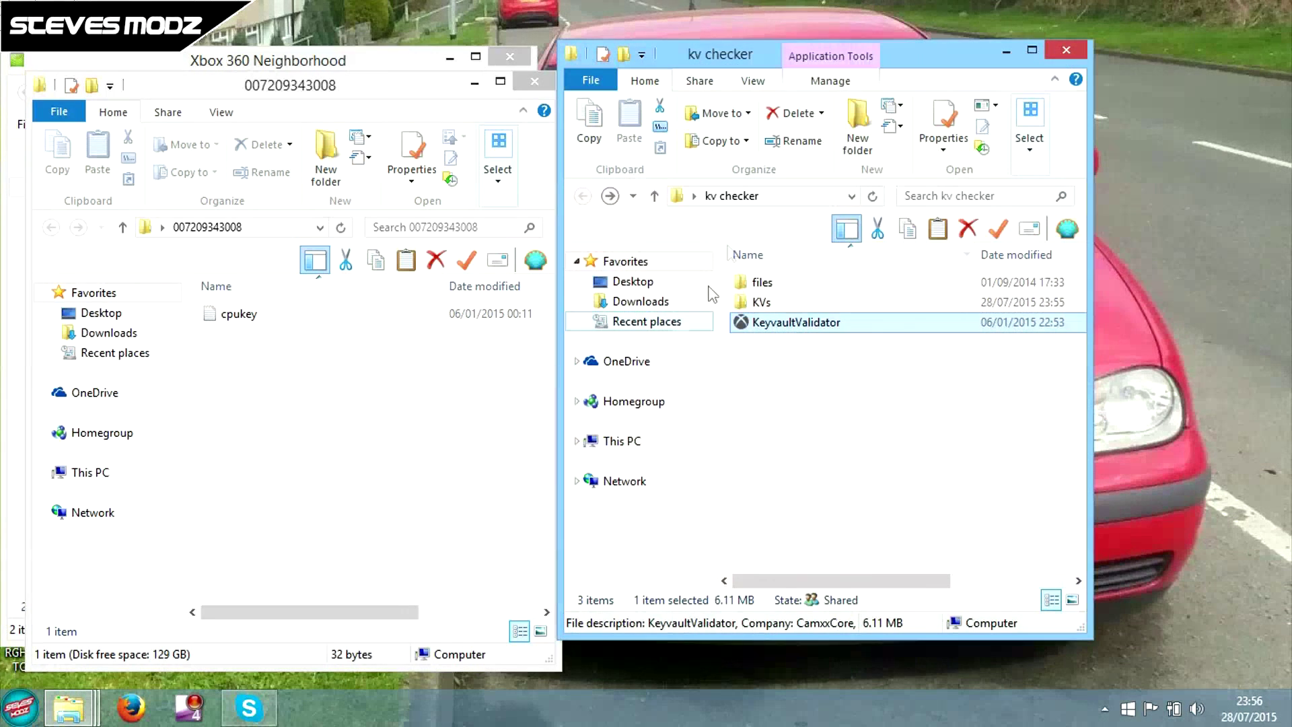
{"action": "double_click", "coordinate": [774, 302]}
{"action": "left_click_drag", "start_coordinate": [766, 283], "coordinate": [372, 397]}
{"action": "left_click", "coordinate": [372, 397]}
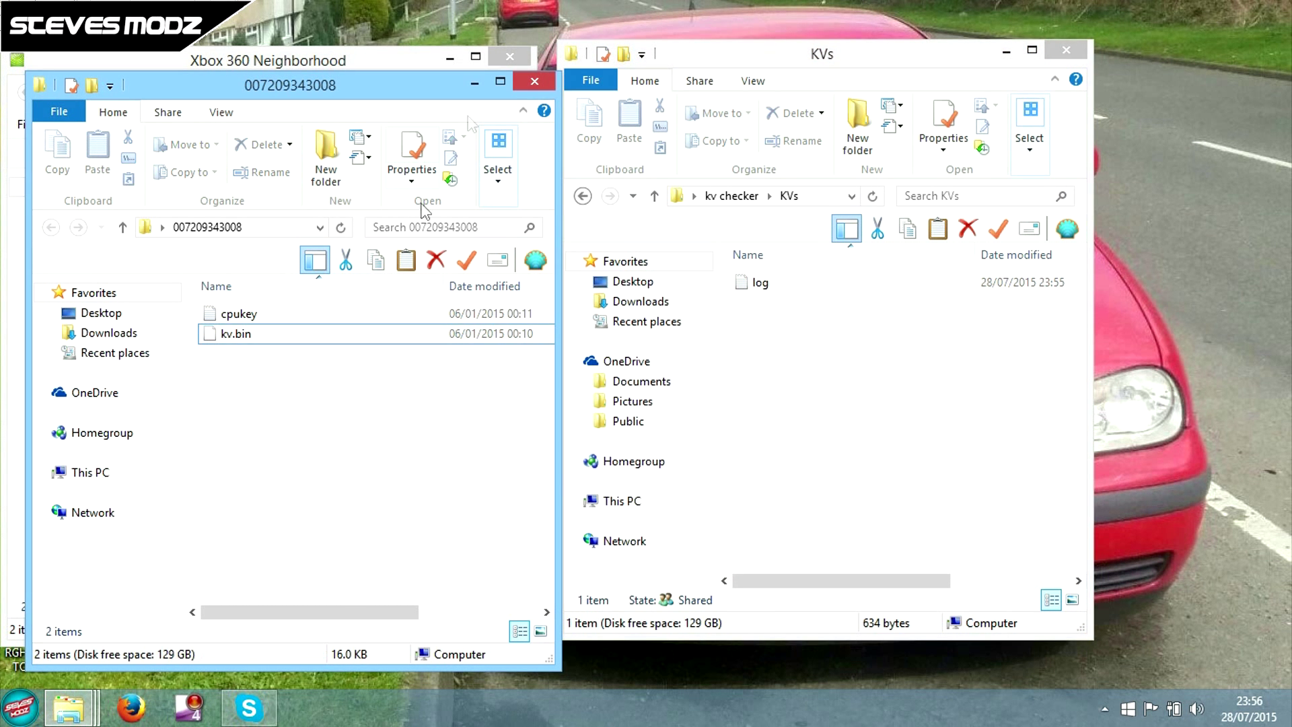
{"action": "left_click", "coordinate": [1065, 50]}
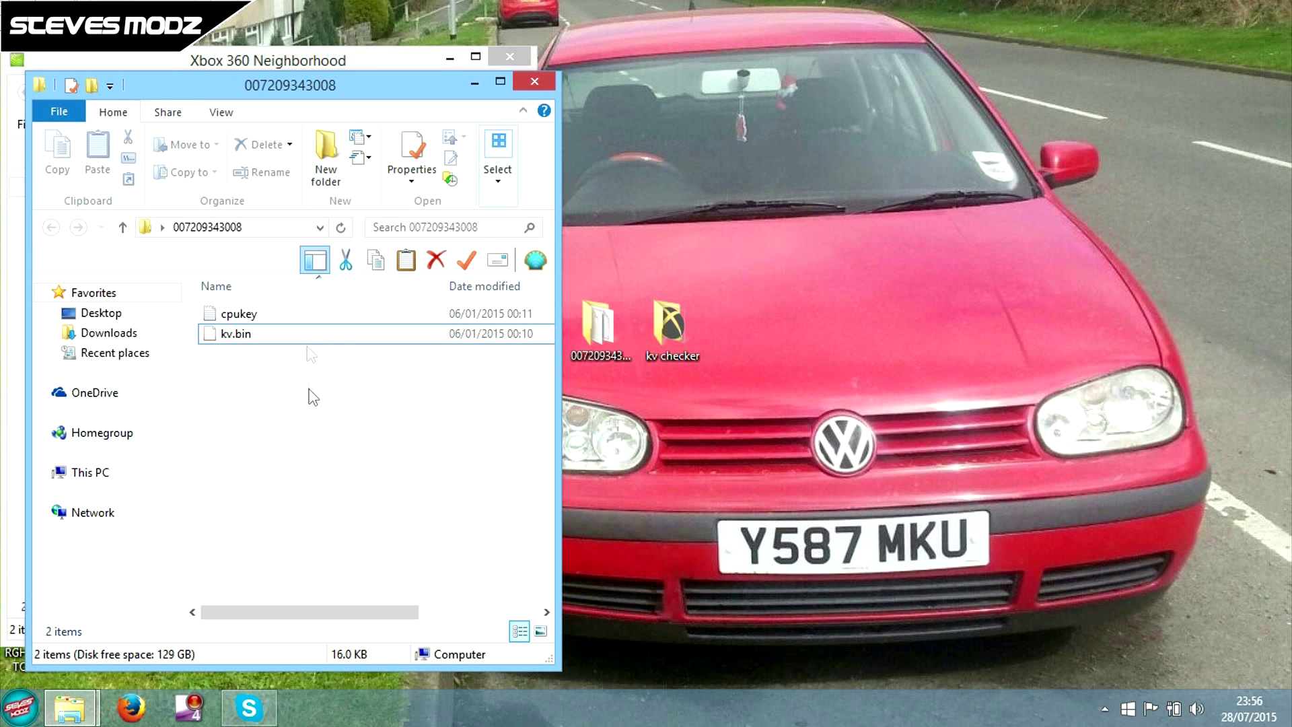
{"action": "left_click_drag", "start_coordinate": [309, 394], "coordinate": [312, 296]}
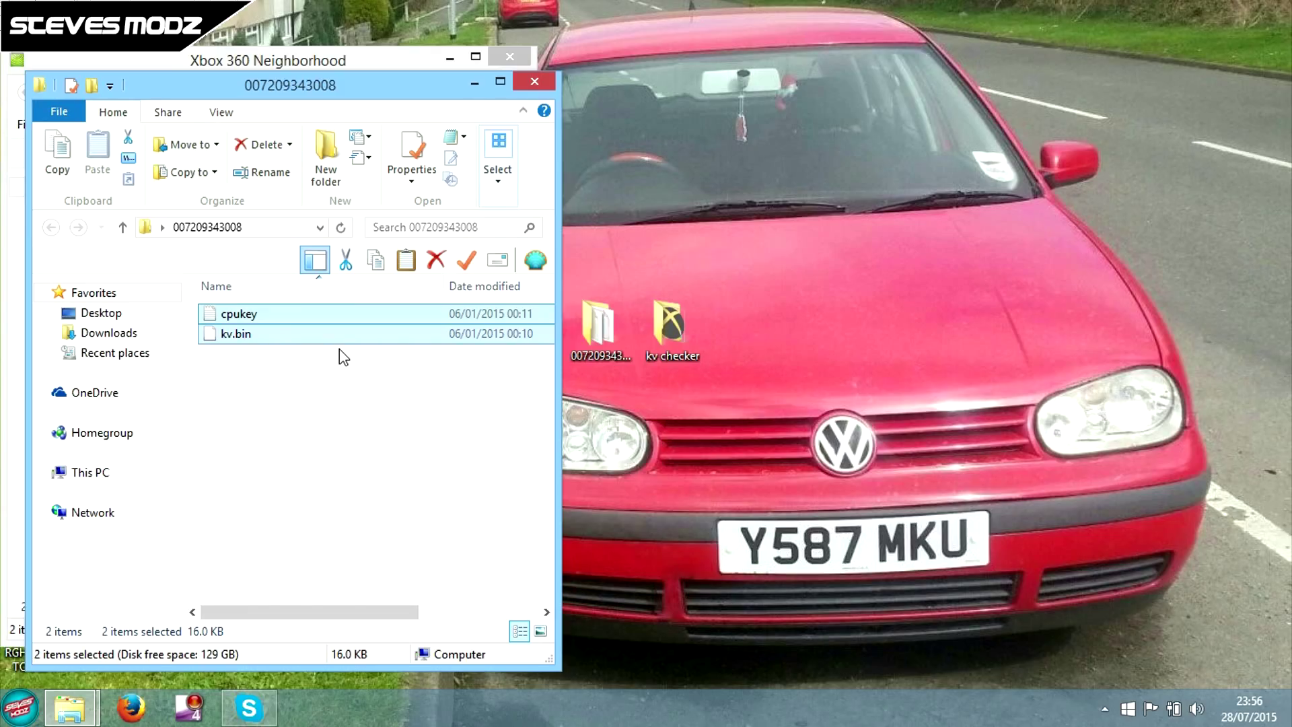
{"action": "left_click", "coordinate": [304, 388]}
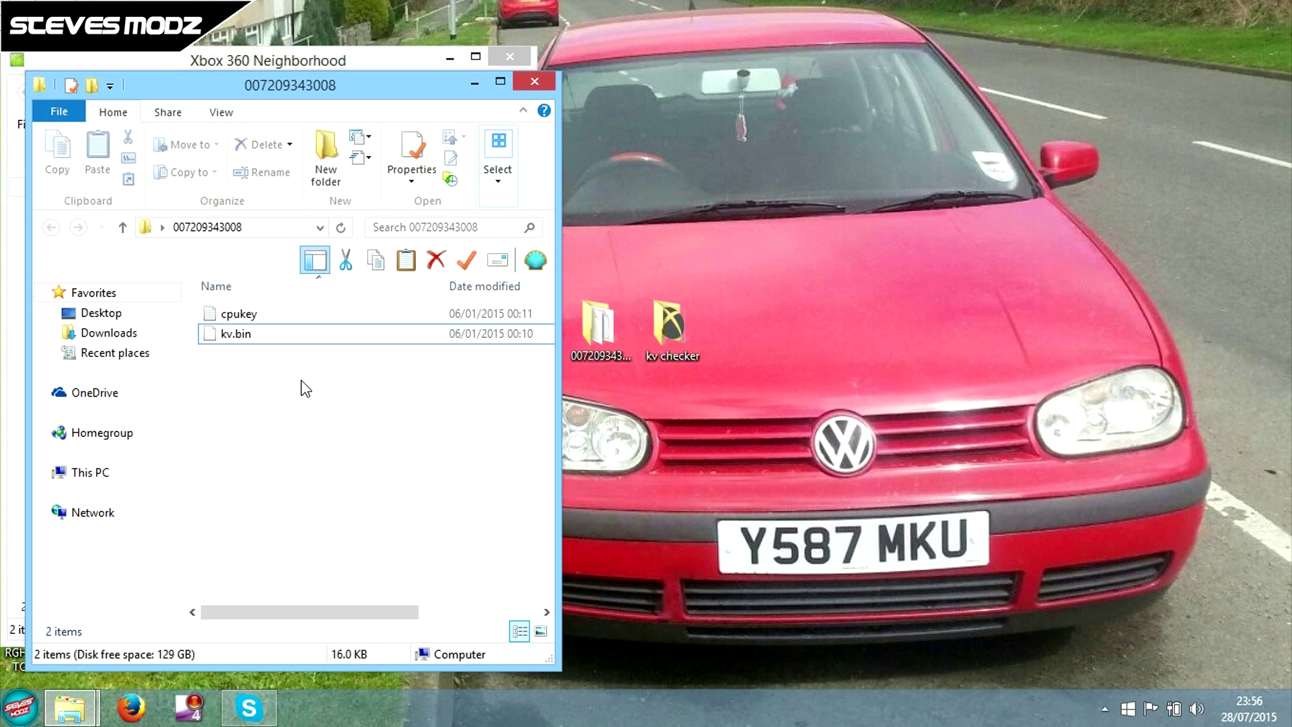